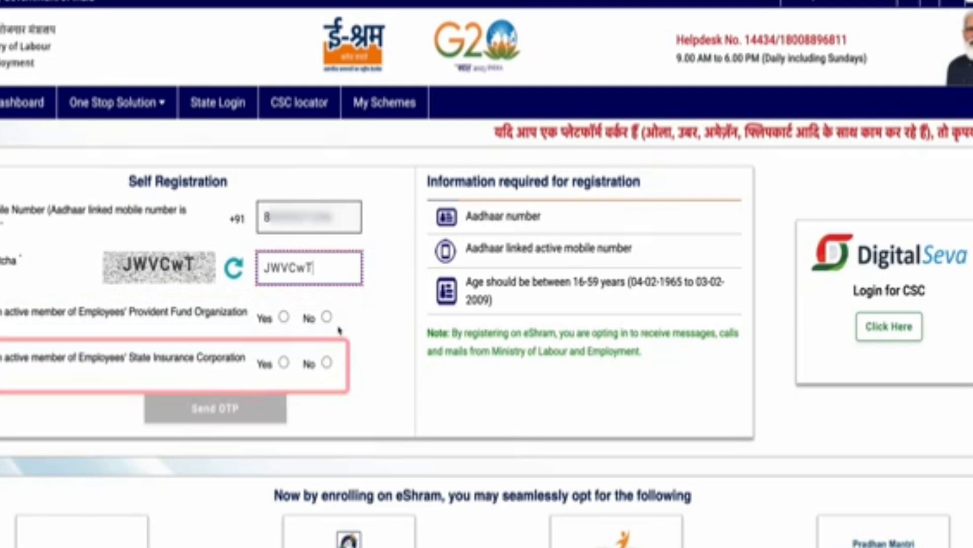
Answer No for EPFO and ESIC membership and send the OTP to the mobile number
click(327, 316)
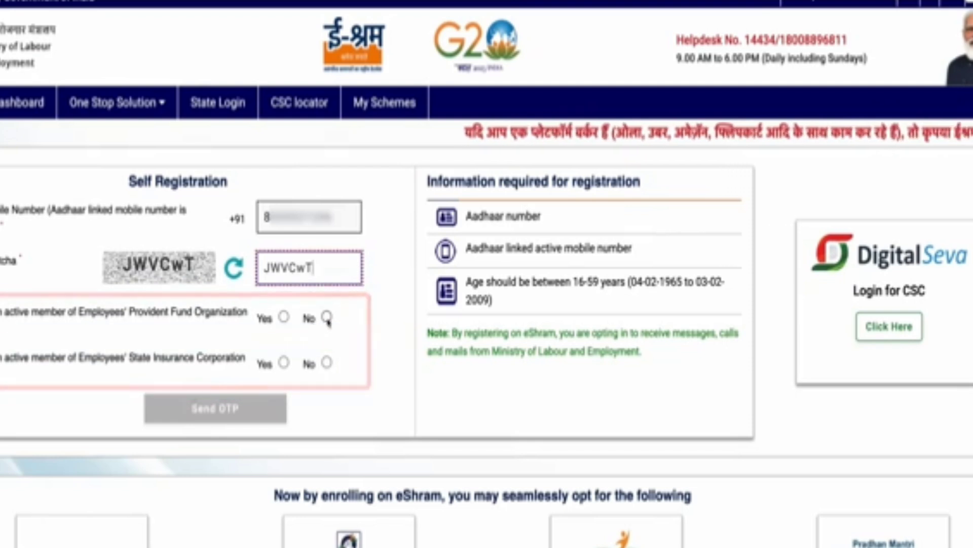
click(327, 362)
click(241, 417)
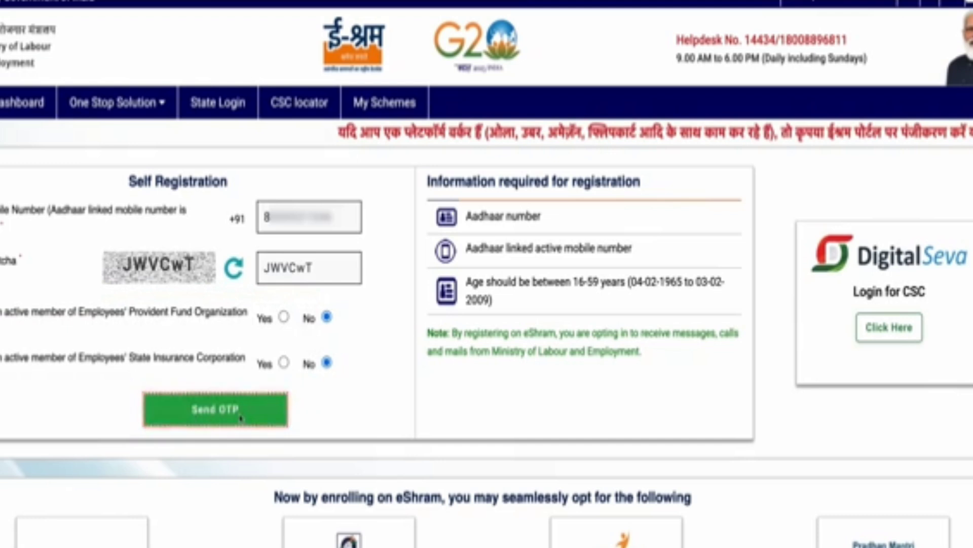
click(242, 419)
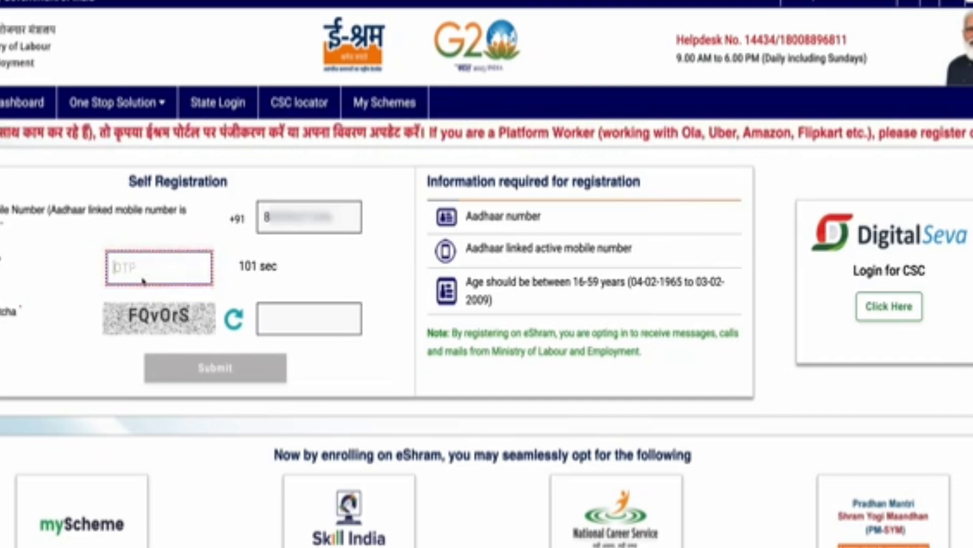
Enter the received mobile OTP and the captcha text, then submit them
text(3)
click(325, 327)
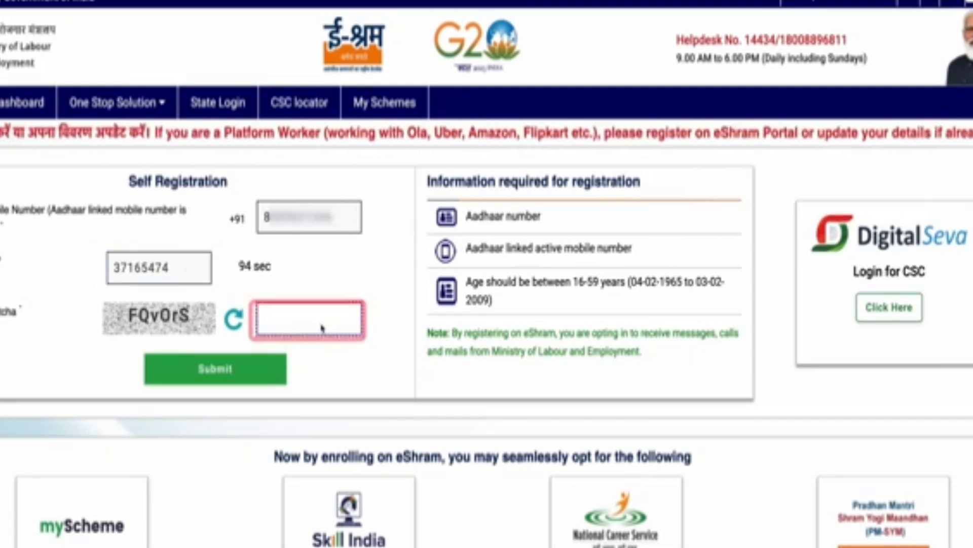
text(FQvOrS)
key(Tab)
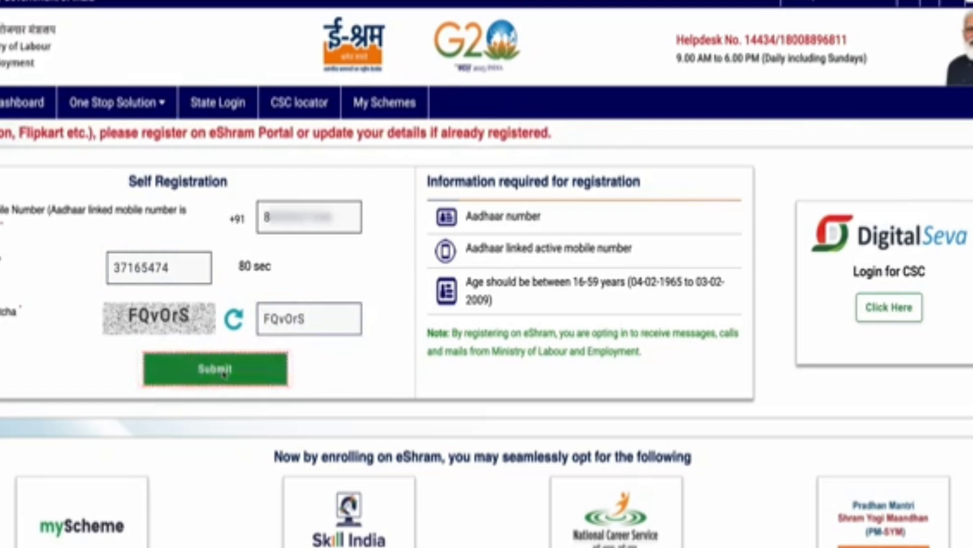
click(224, 375)
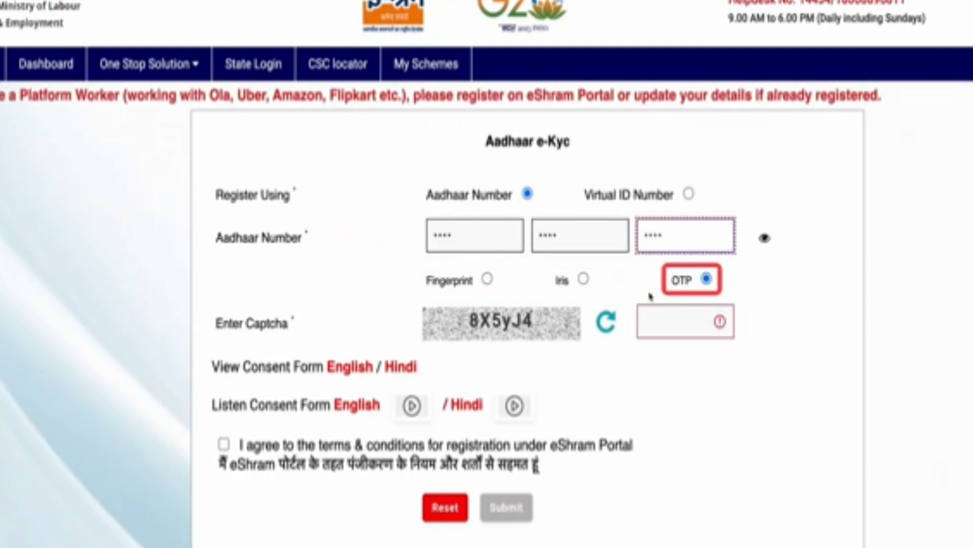
Fill the e-KYC captcha, accept the registration terms and submit the Aadhaar e-KYC request
click(698, 327)
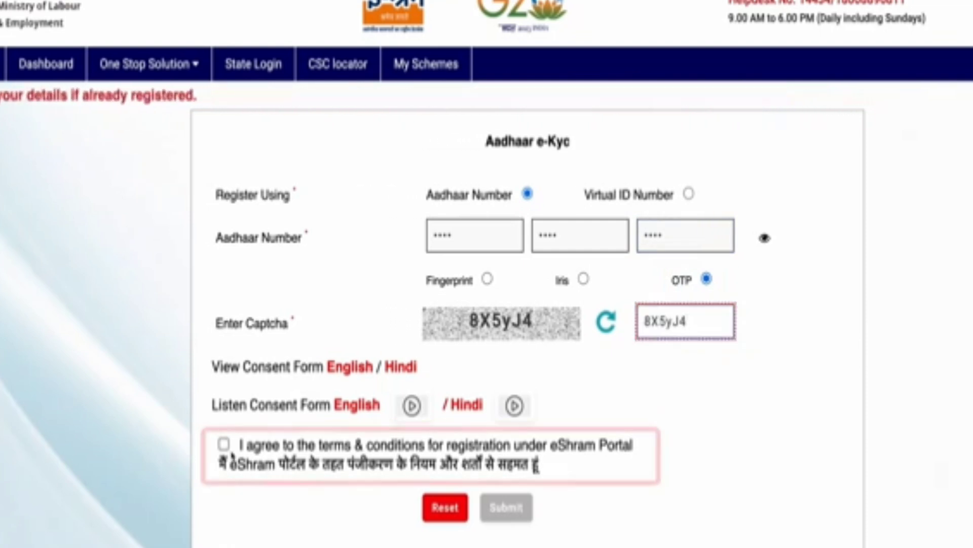
click(224, 444)
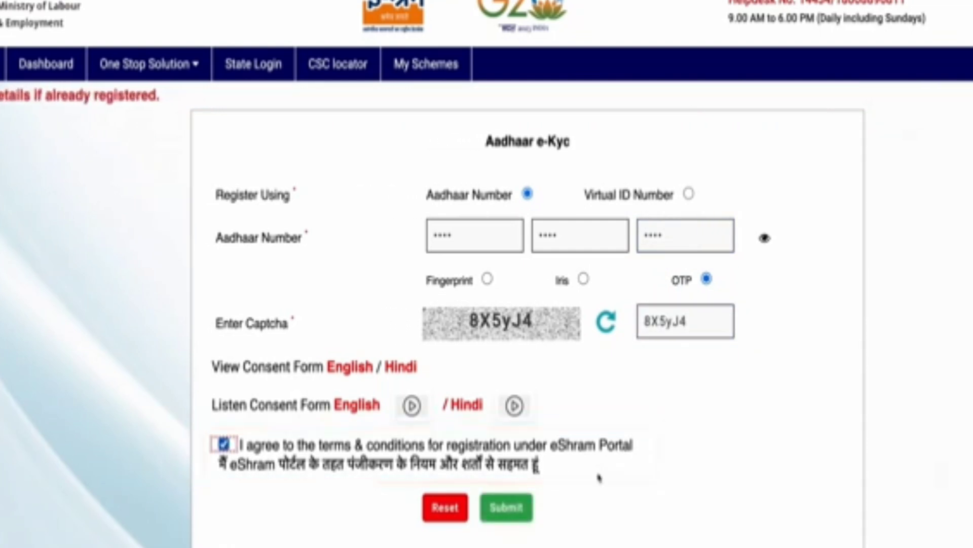
click(509, 507)
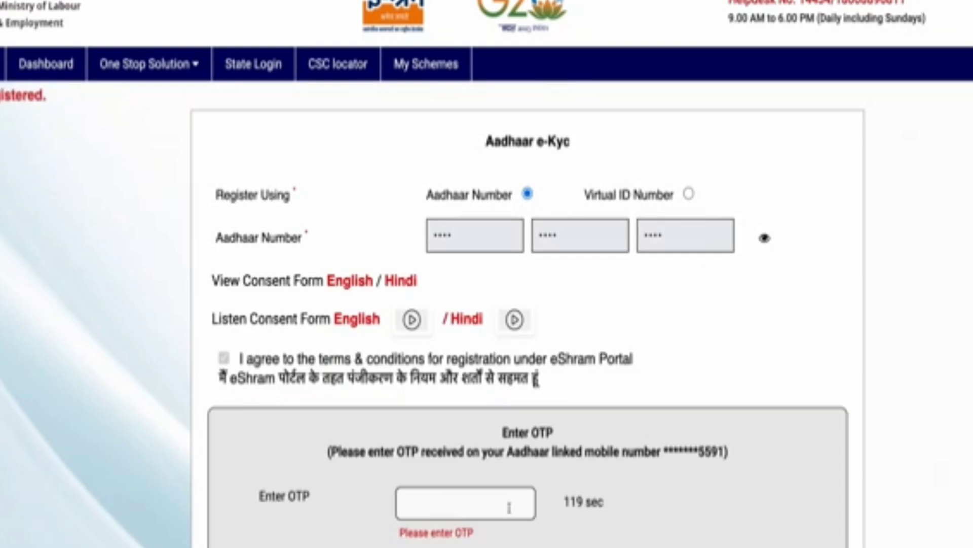
Enter the Aadhaar OTP and move on to the captcha below it
scroll(585, 519, down, 3)
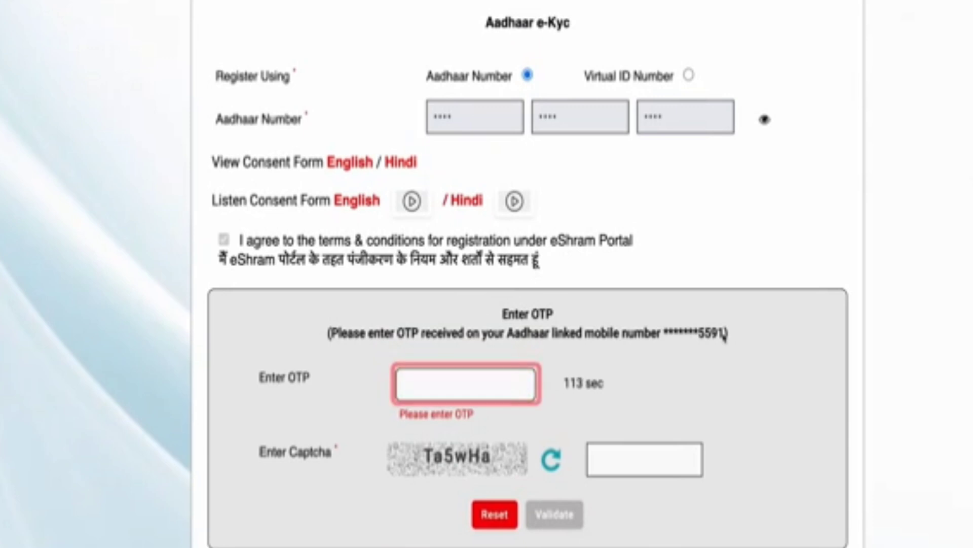
click(431, 390)
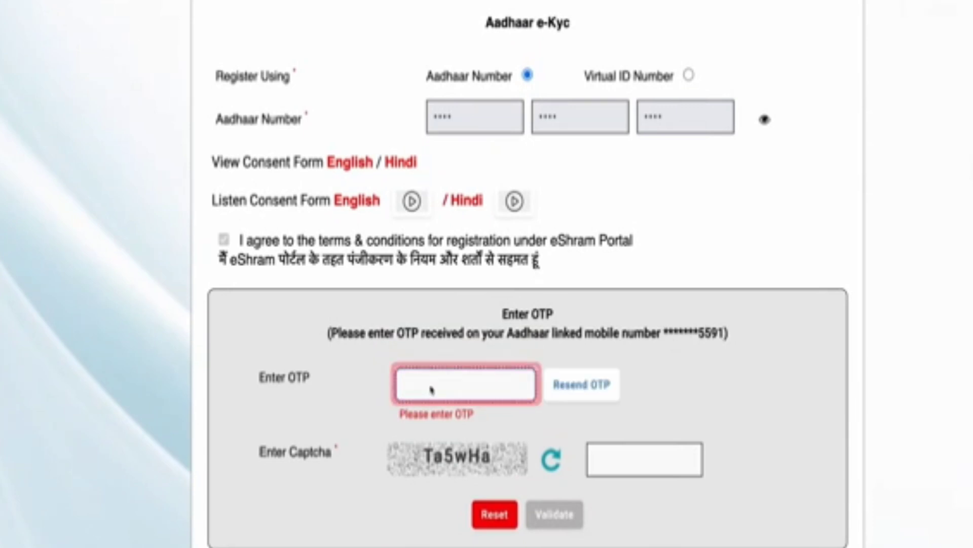
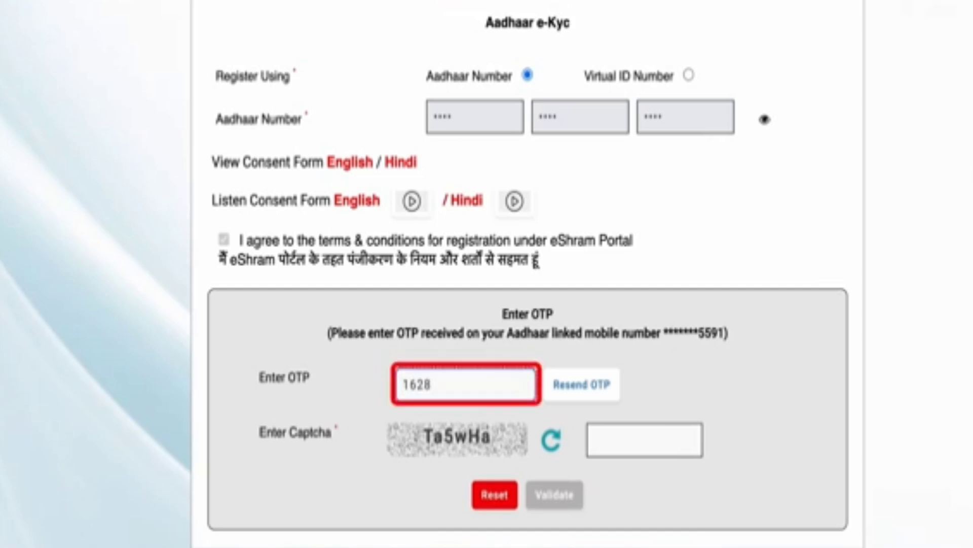
click(651, 450)
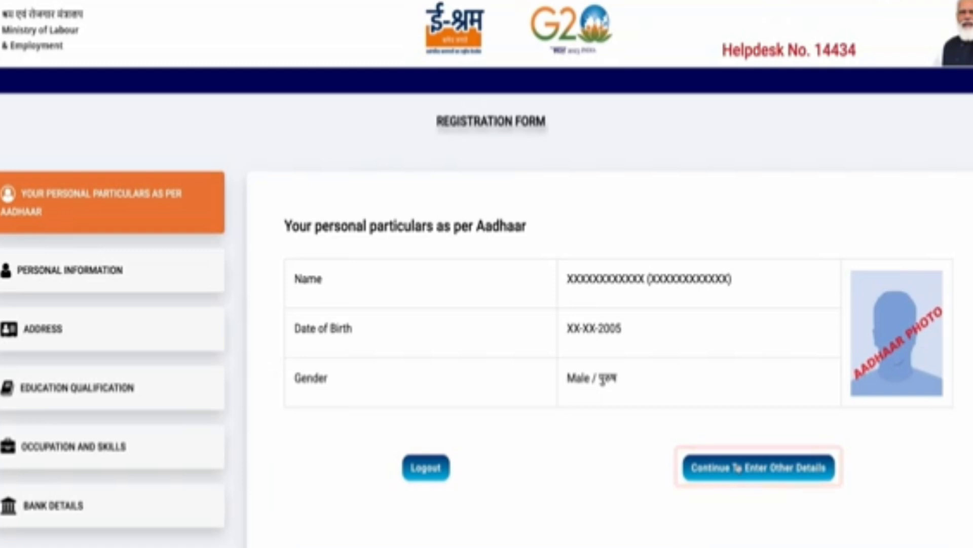
Continue to other details, enter the email address and set marital status to Never married
click(736, 469)
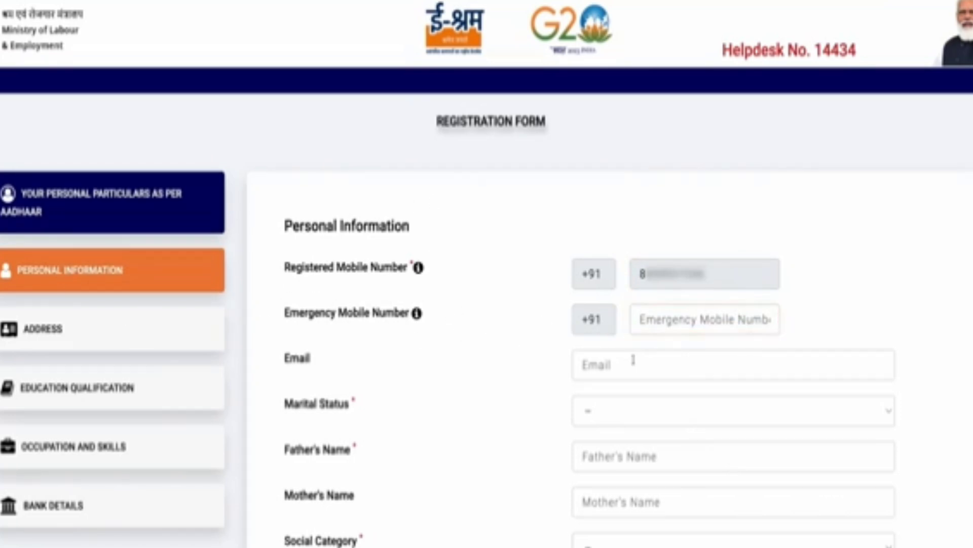
click(652, 362)
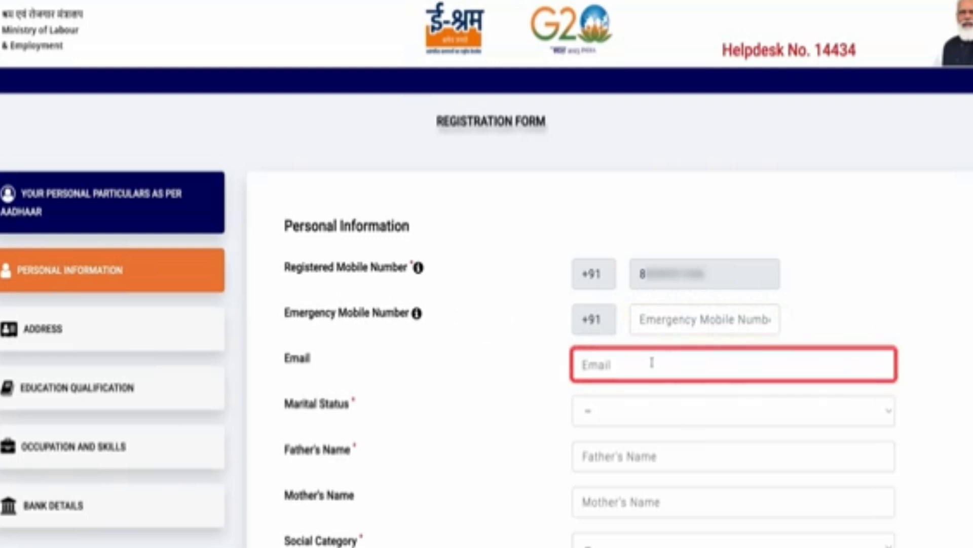
text(g)
click(598, 412)
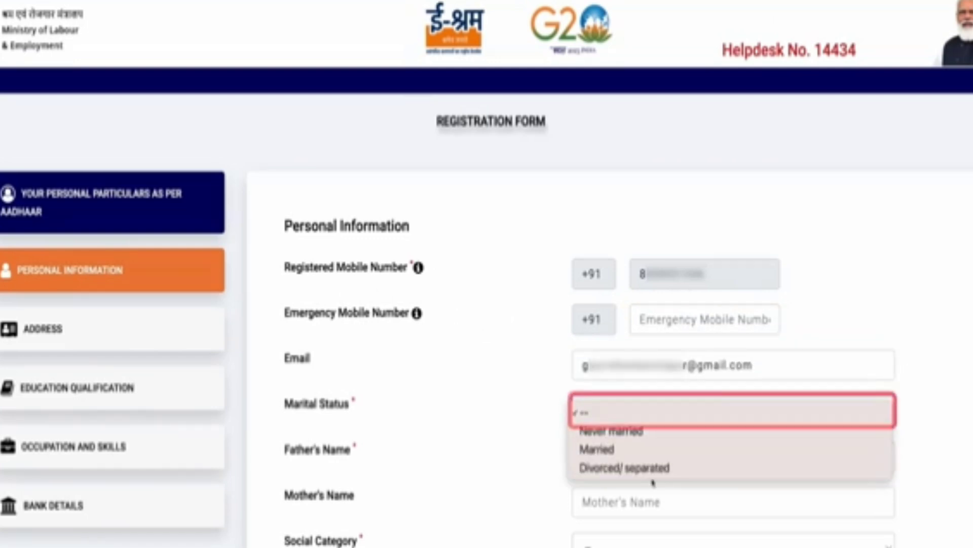
click(616, 431)
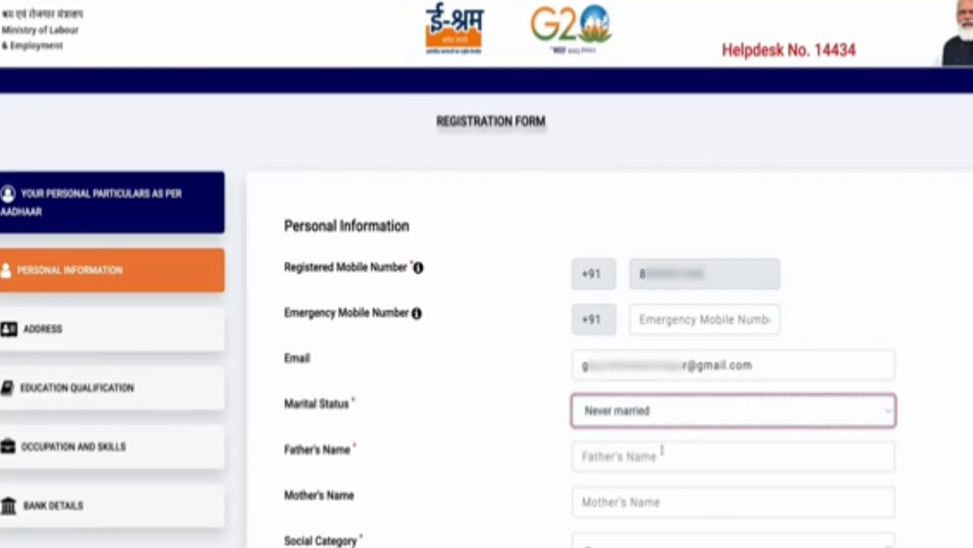
scroll(653, 452, down, 5)
Enter the father's and mother's names, set social category to SC, and begin the nominee's name
click(624, 193)
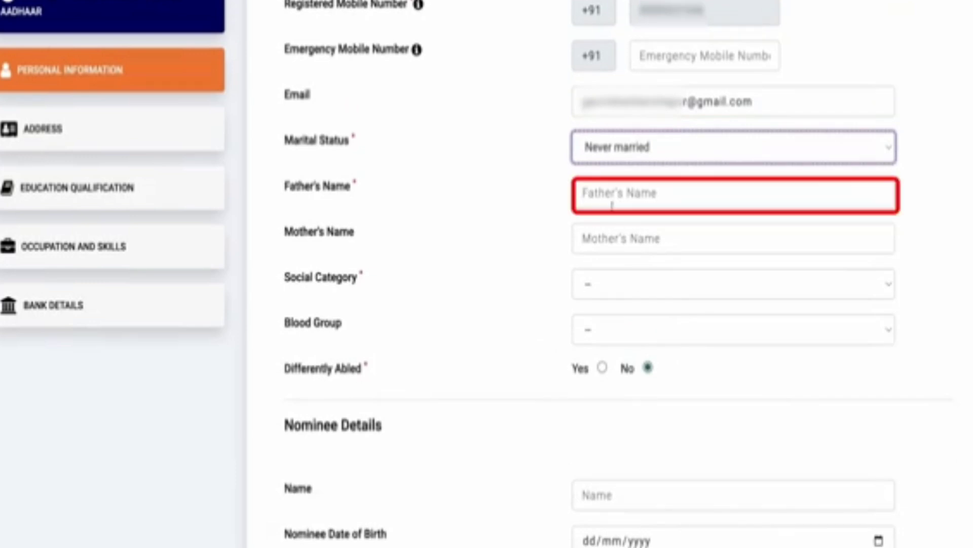
text(D)
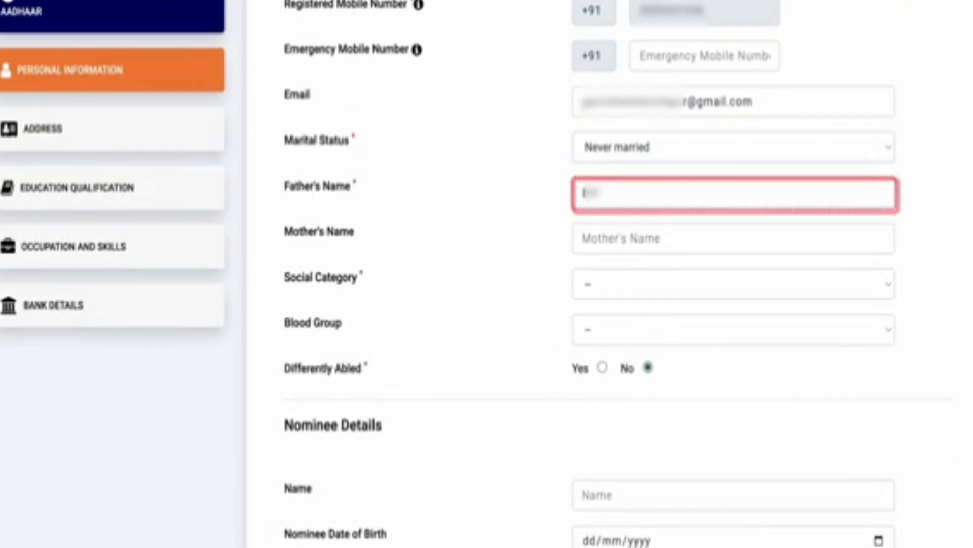
text(*********)
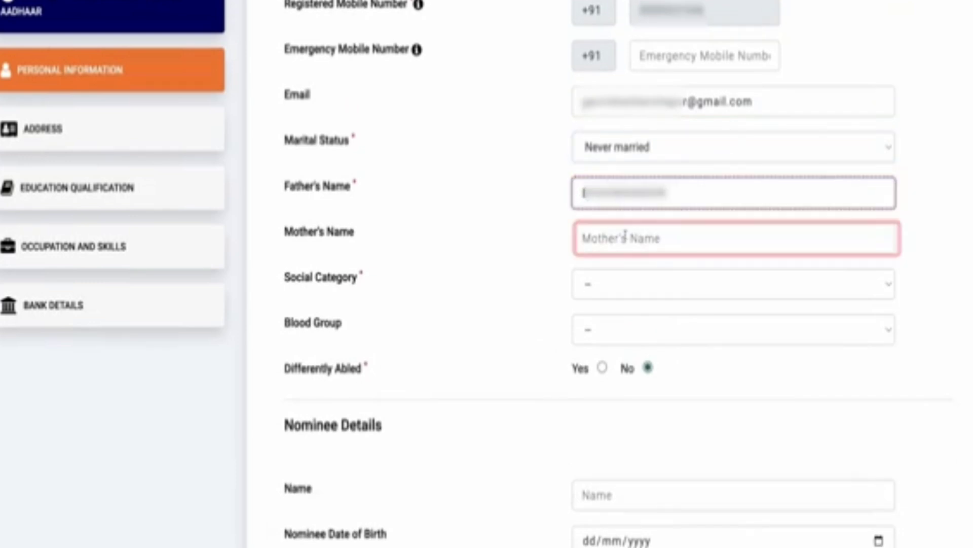
click(625, 237)
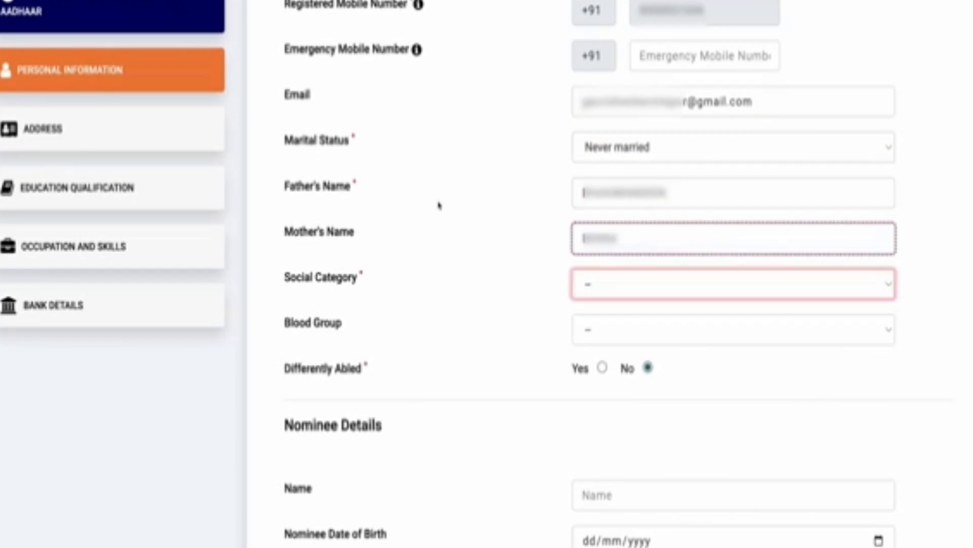
click(629, 295)
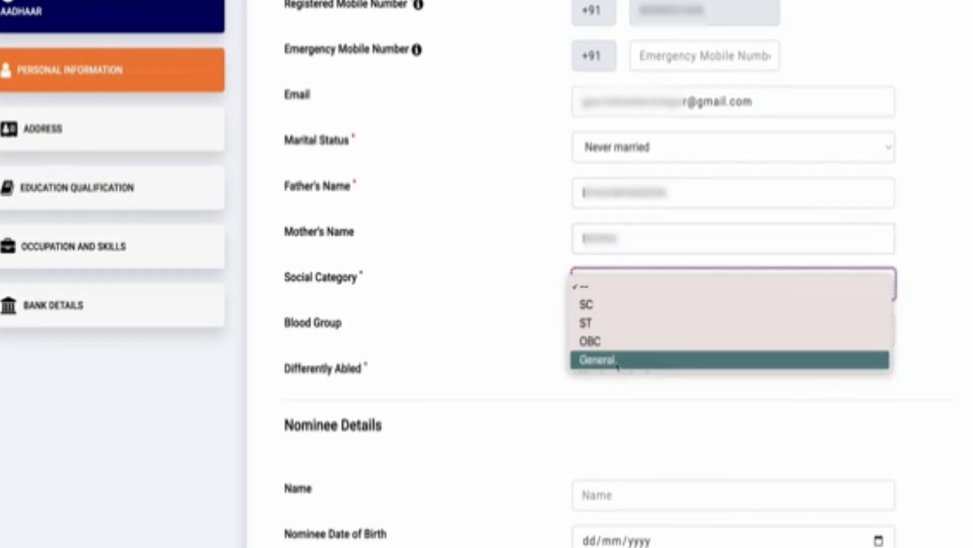
click(604, 306)
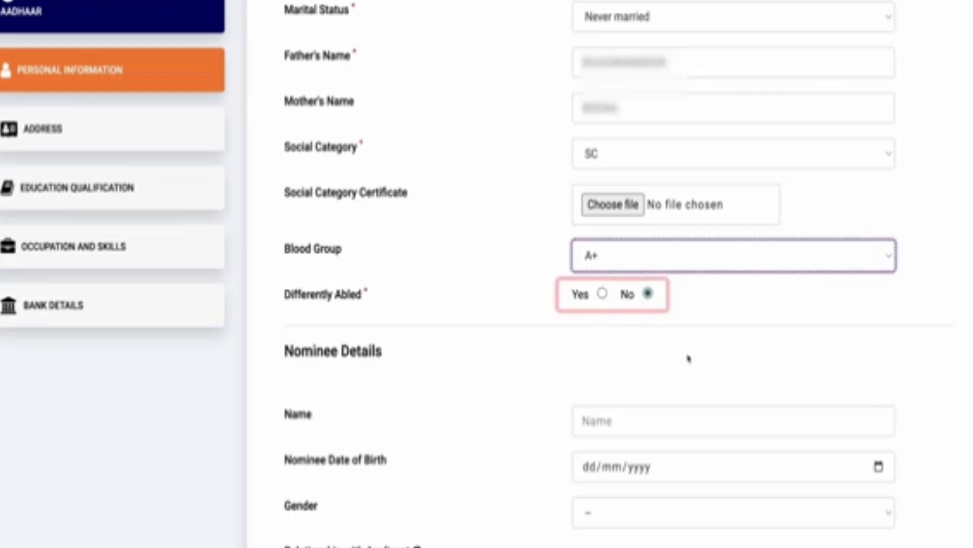
scroll(690, 354, down, 4)
click(696, 226)
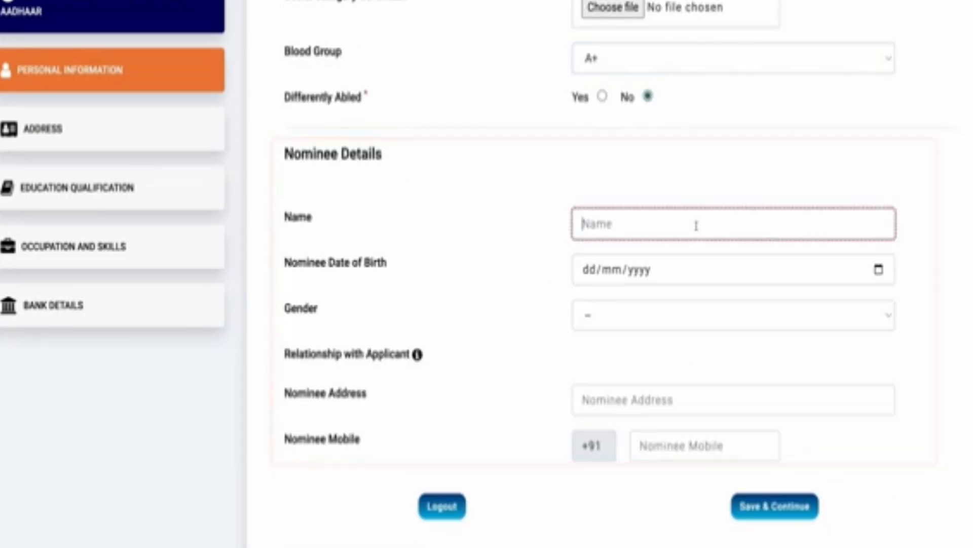
Enter the nominee's name and birth date and set the relationship to Mother
text(ra)
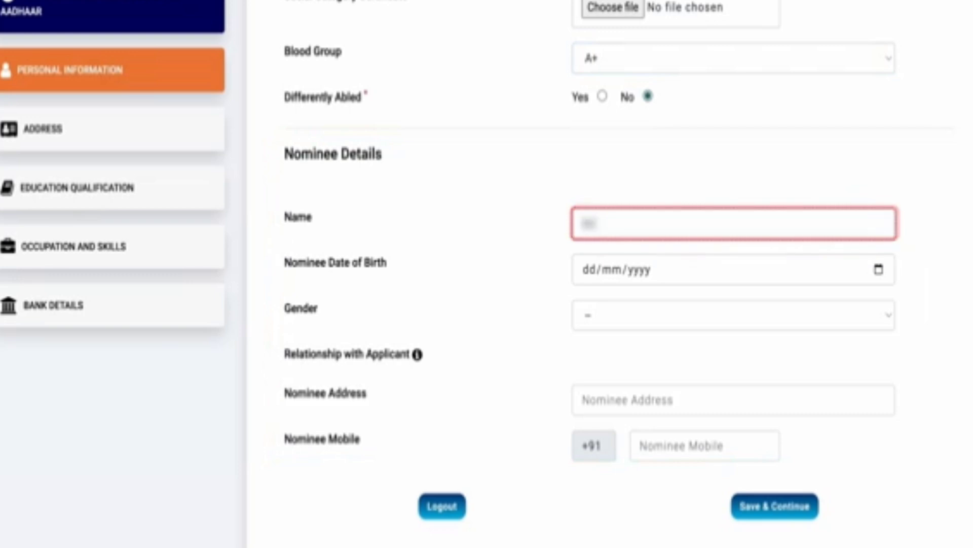
text(mes)
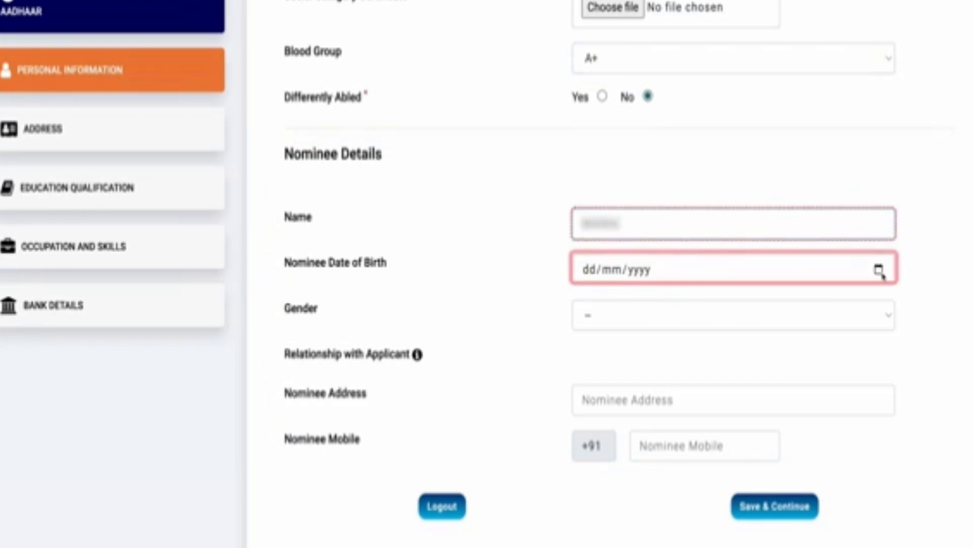
click(879, 268)
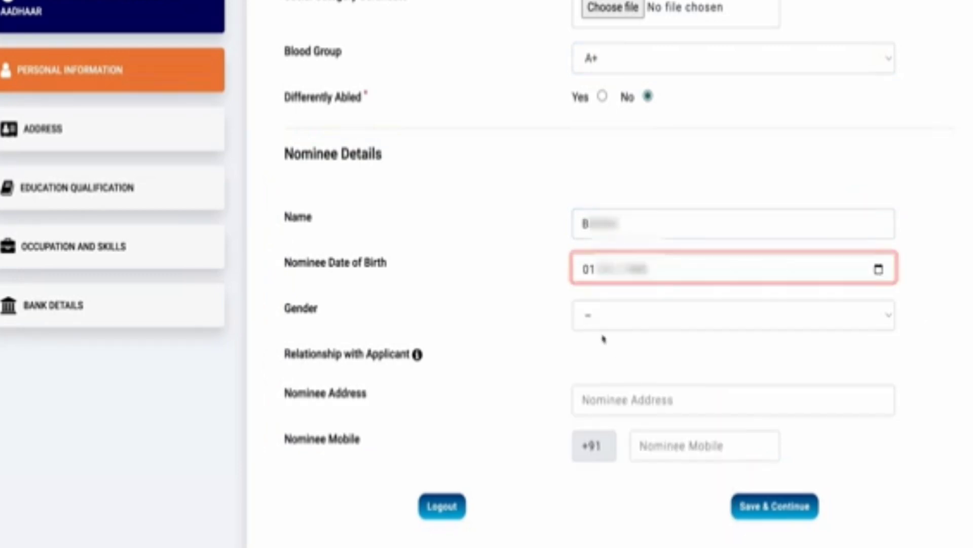
click(613, 360)
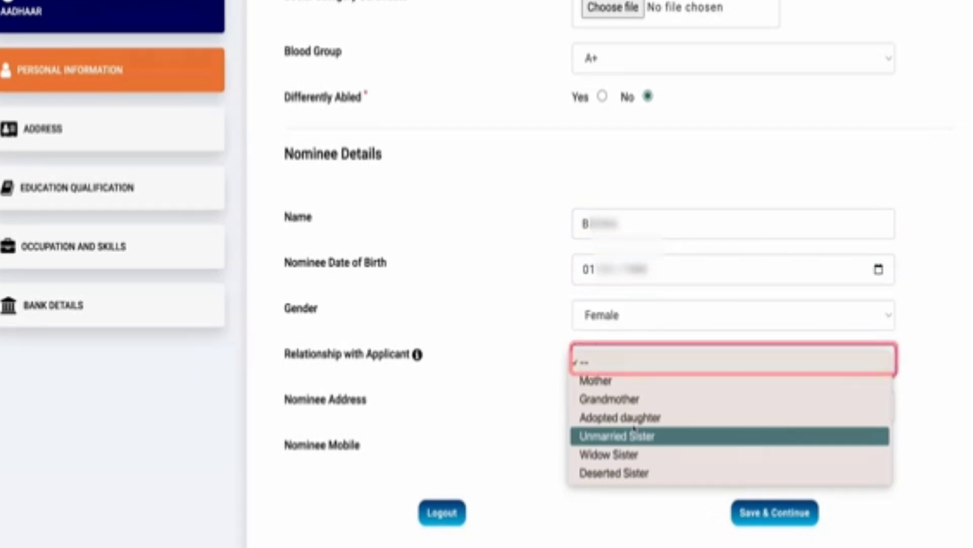
click(635, 382)
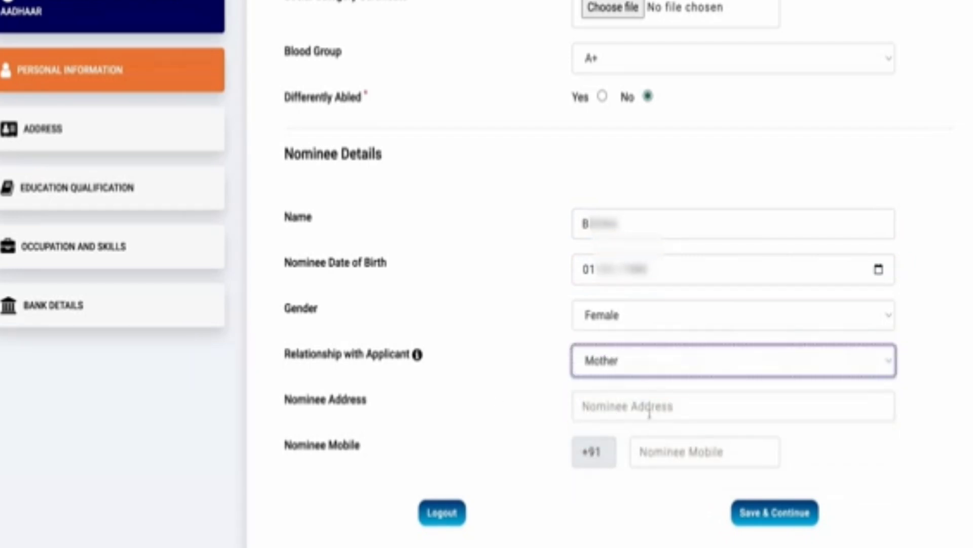
Enter the nominee's address and mobile number, then save and continue to Address
click(631, 410)
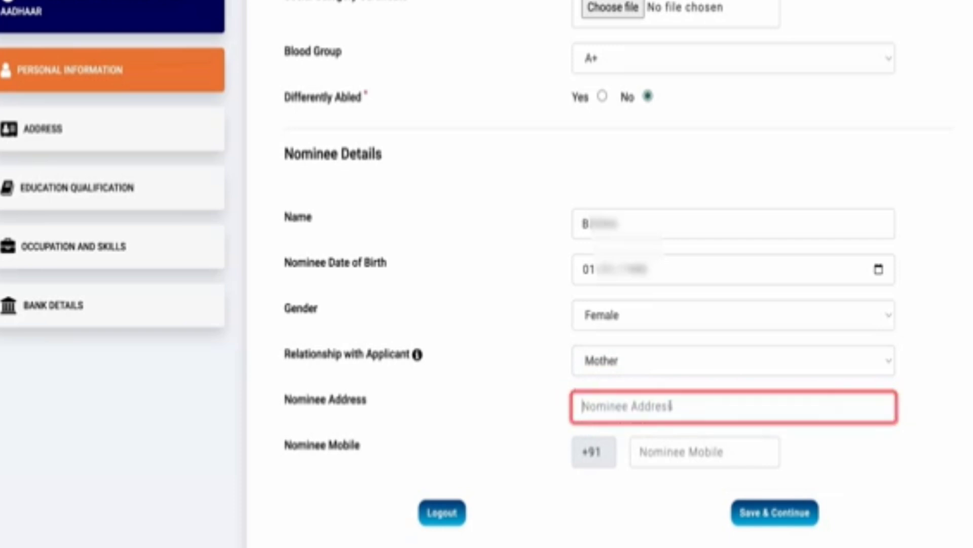
text(C)
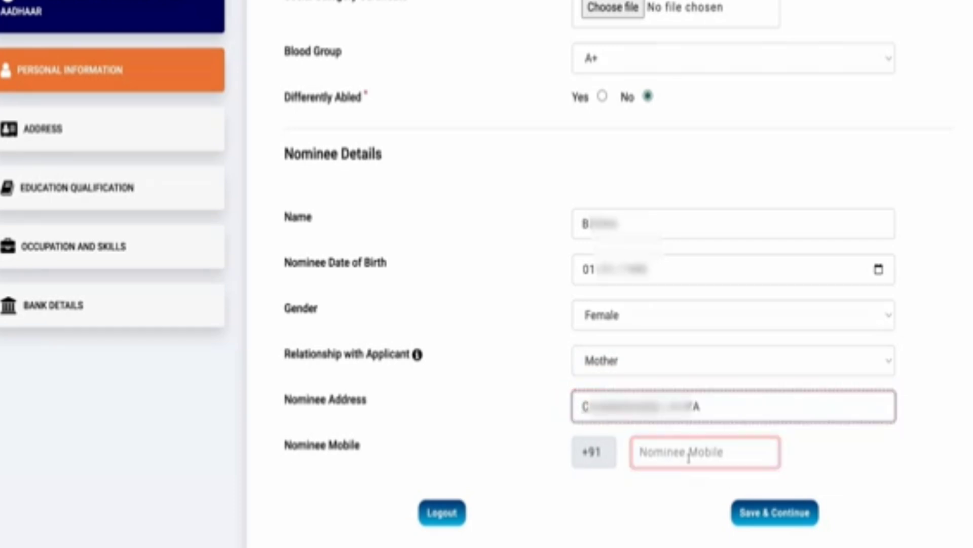
click(689, 457)
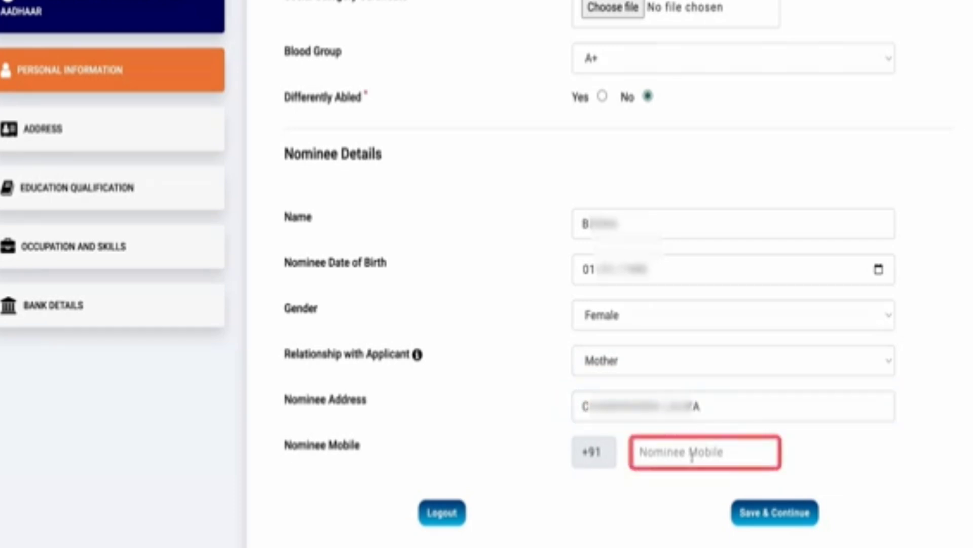
text(6)
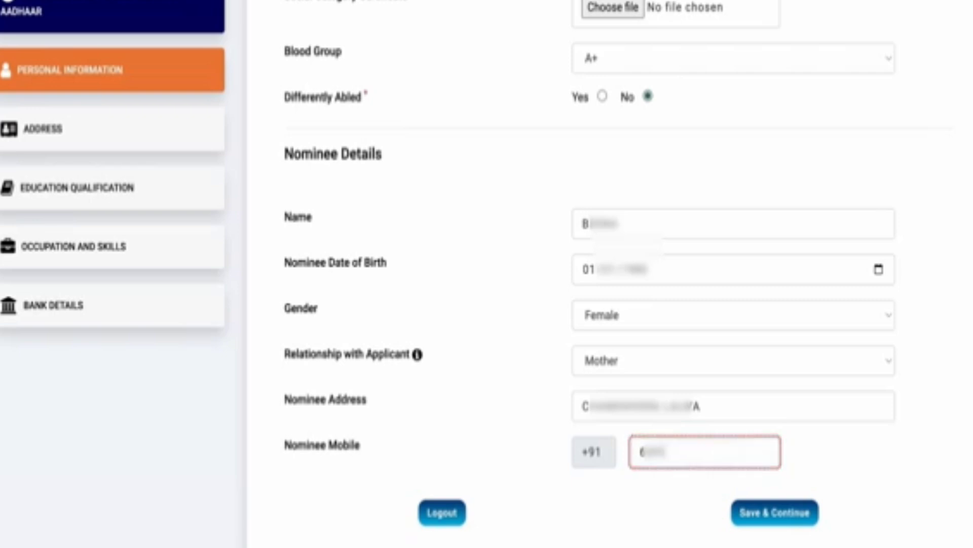
text(00)
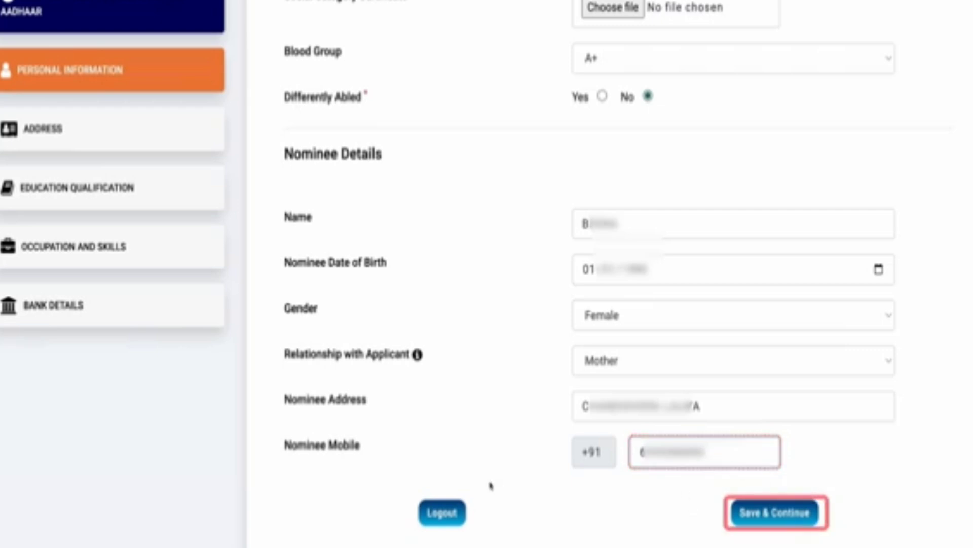
click(791, 521)
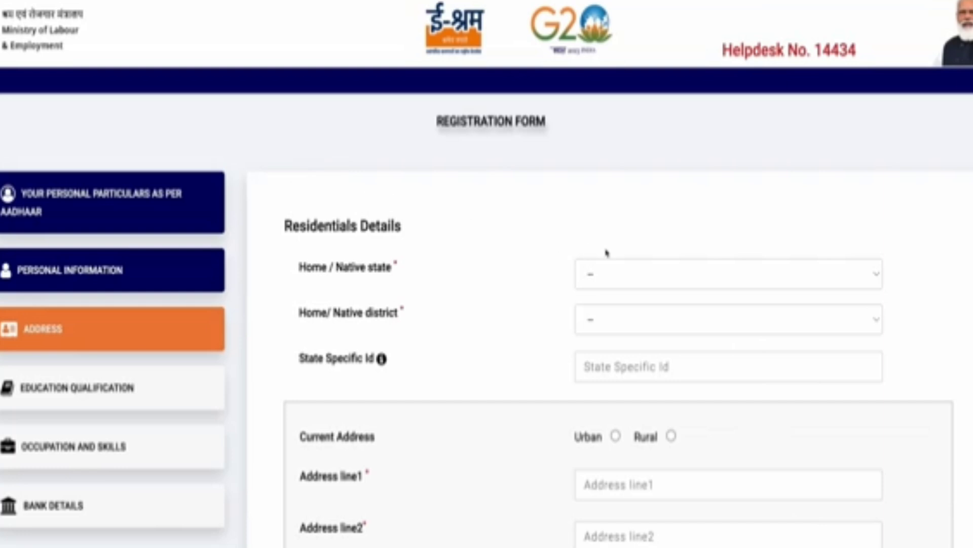
Choose UTTAR PRADESH as the home/native state and select the home district from its list
scroll(719, 319, down, 2)
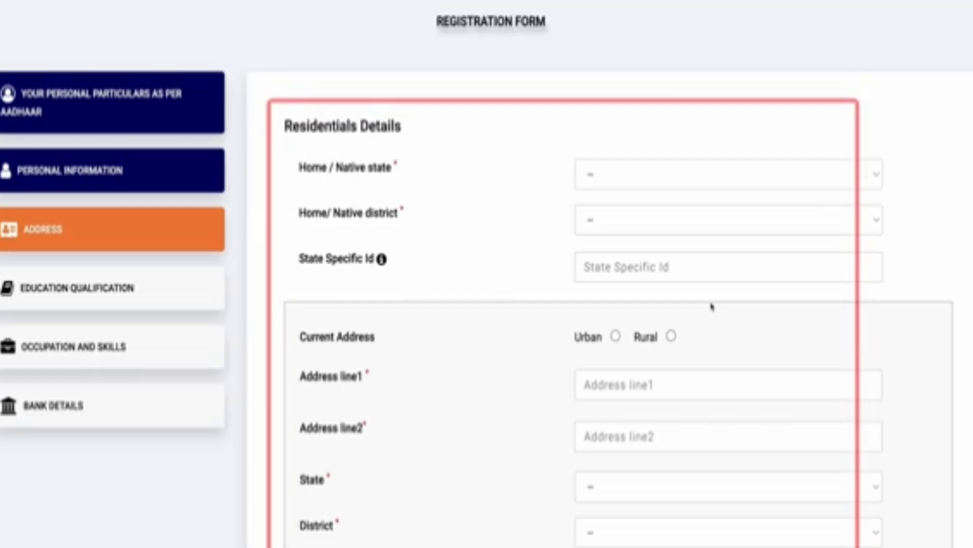
scroll(712, 306, down, 1)
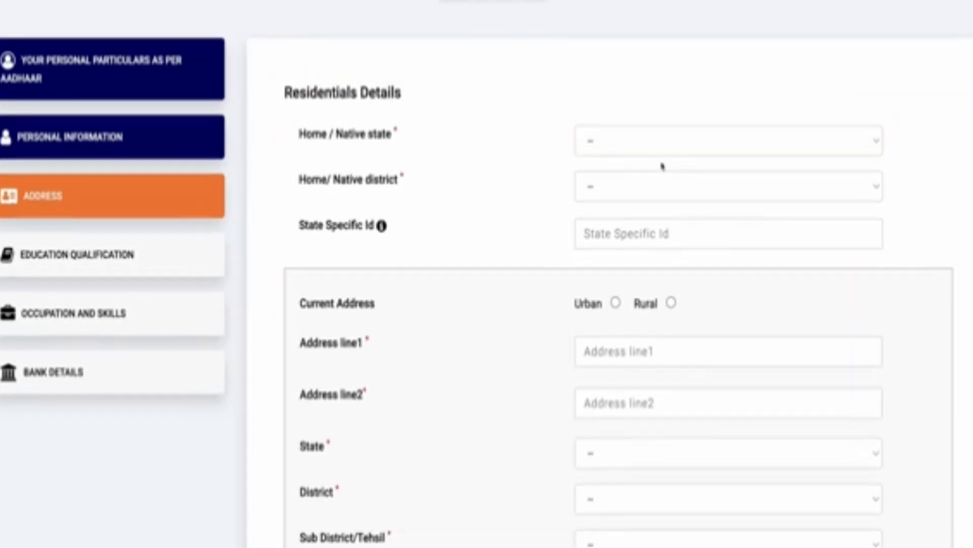
click(677, 143)
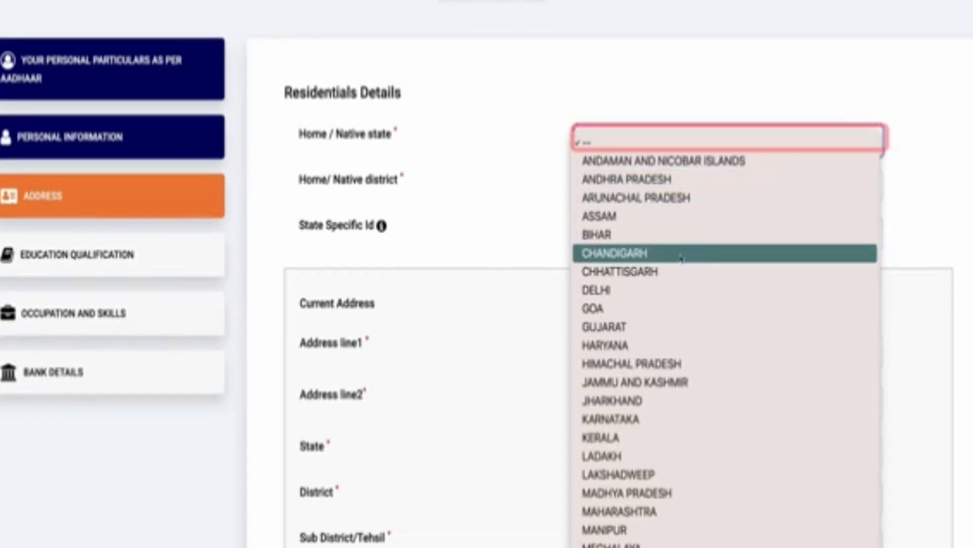
scroll(680, 350, down, 5)
click(670, 542)
click(582, 192)
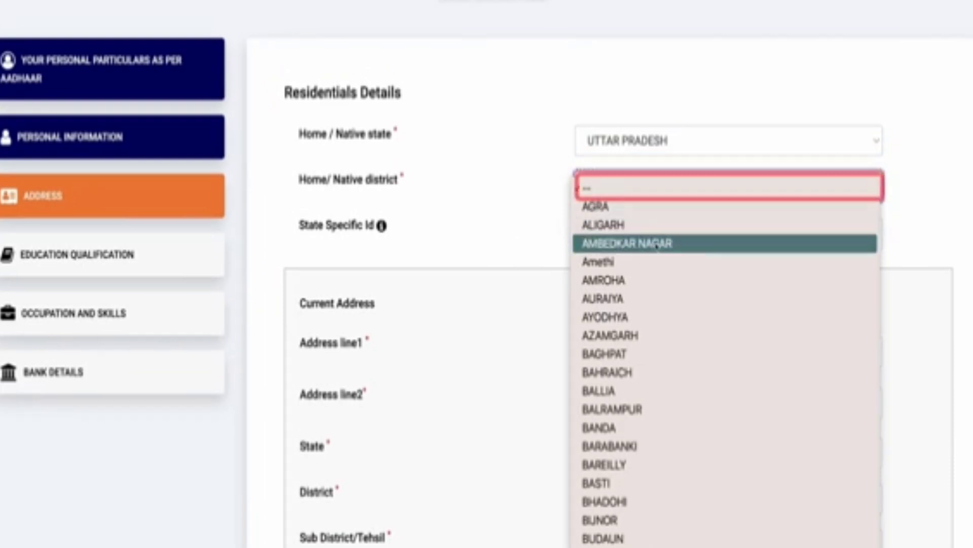
scroll(655, 329, down, 10)
click(695, 431)
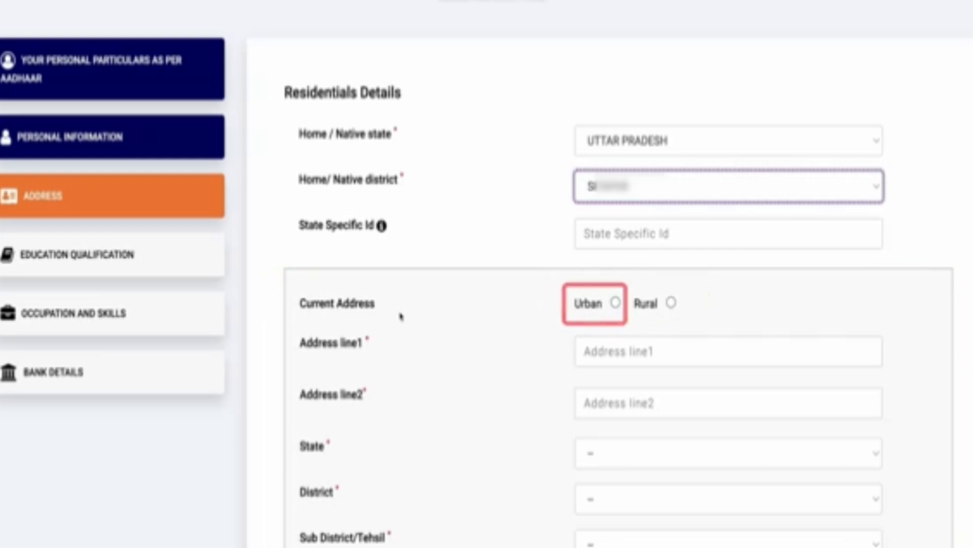
Mark the current address as Rural, fill both address lines, and start choosing its state
click(671, 303)
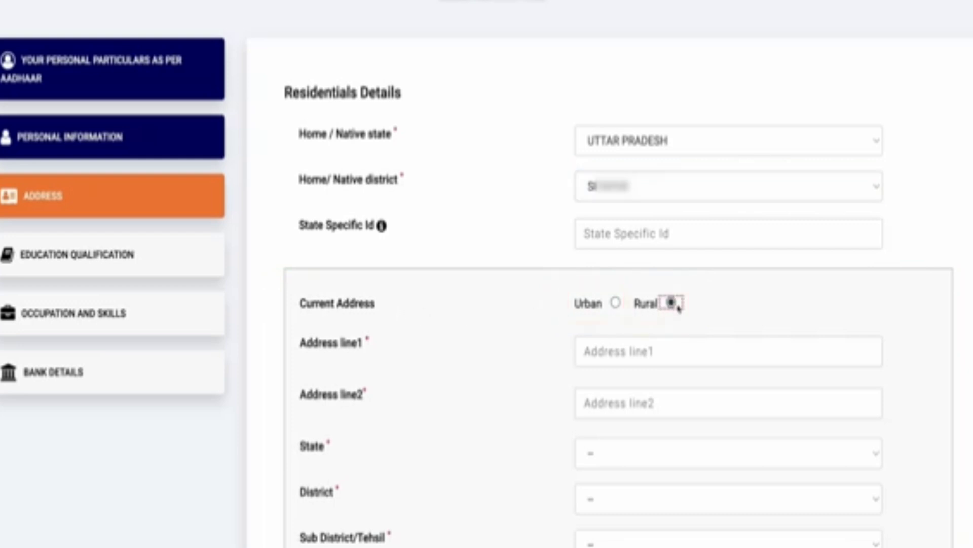
click(617, 351)
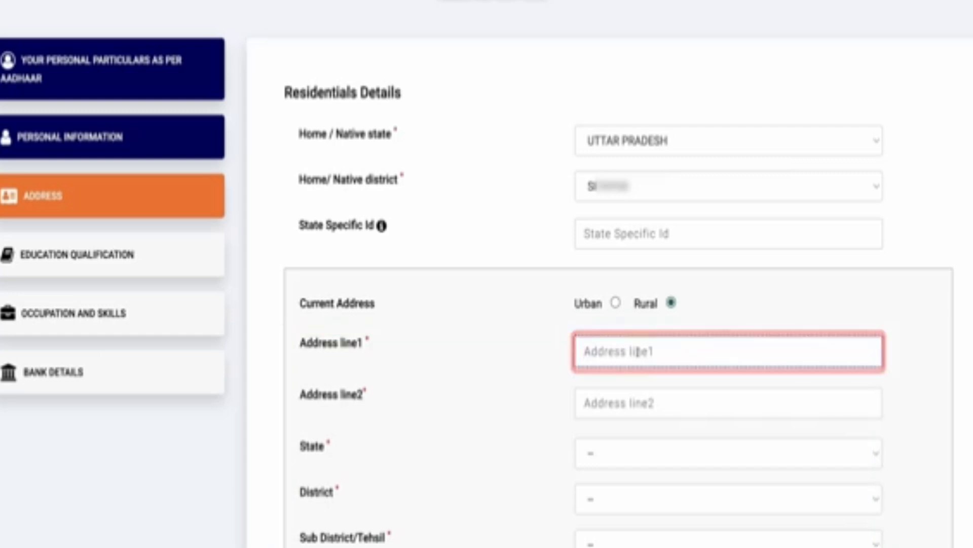
key(Tab)
text(POST)
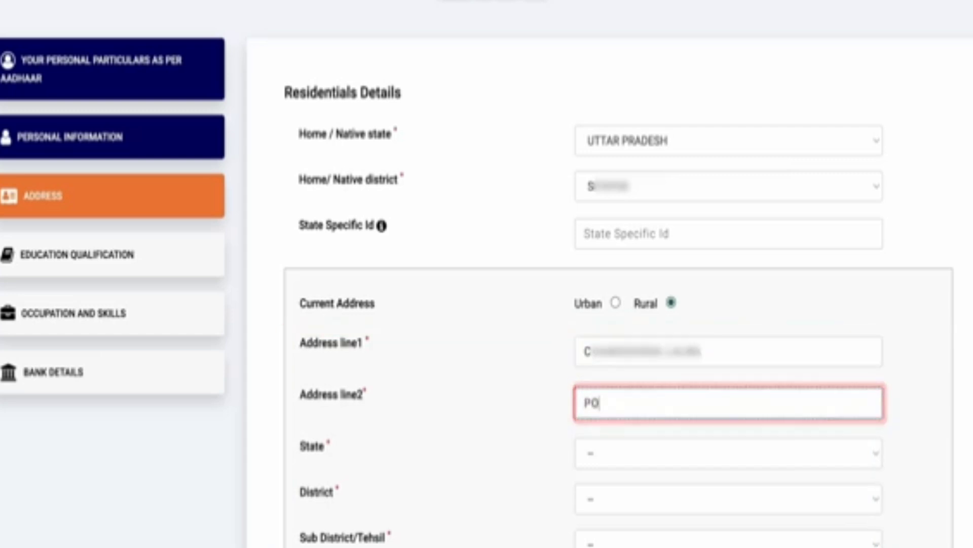
text(K)
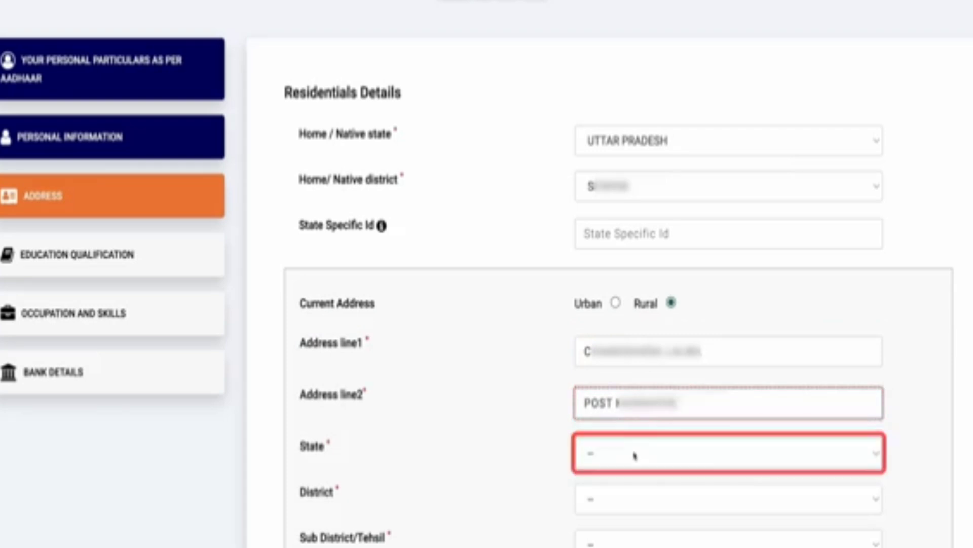
scroll(634, 454, down, 2)
click(677, 350)
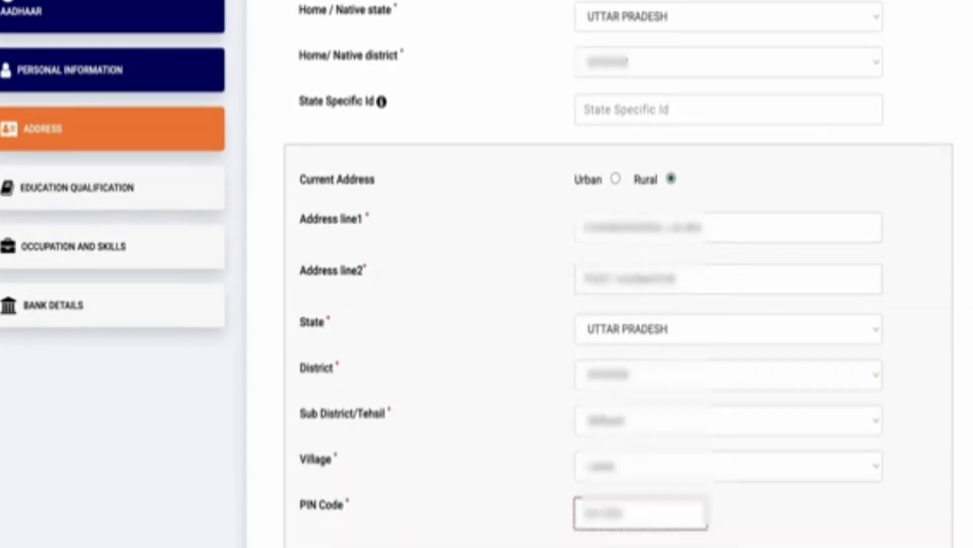
Set the duration of staying at the current location to 15-20 years
scroll(474, 528, down, 3)
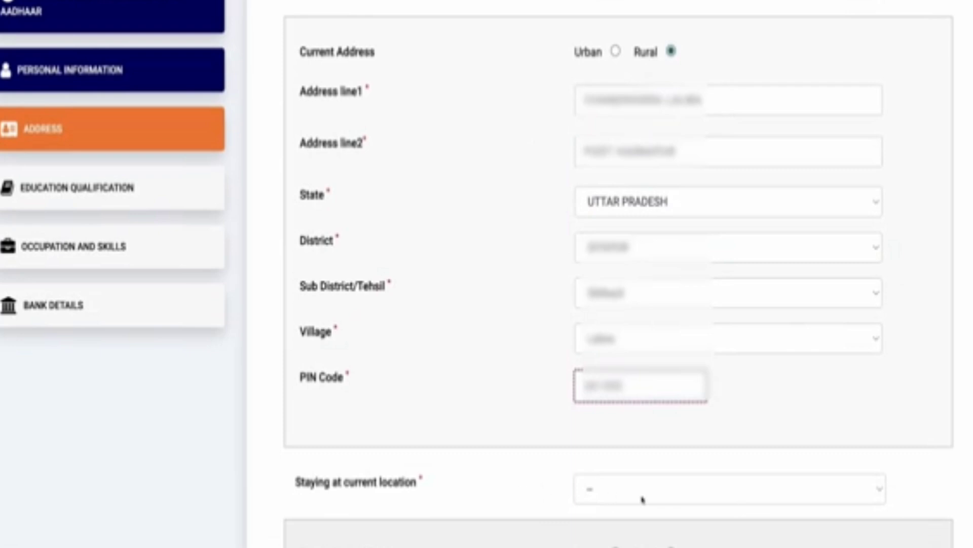
scroll(642, 499, down, 3)
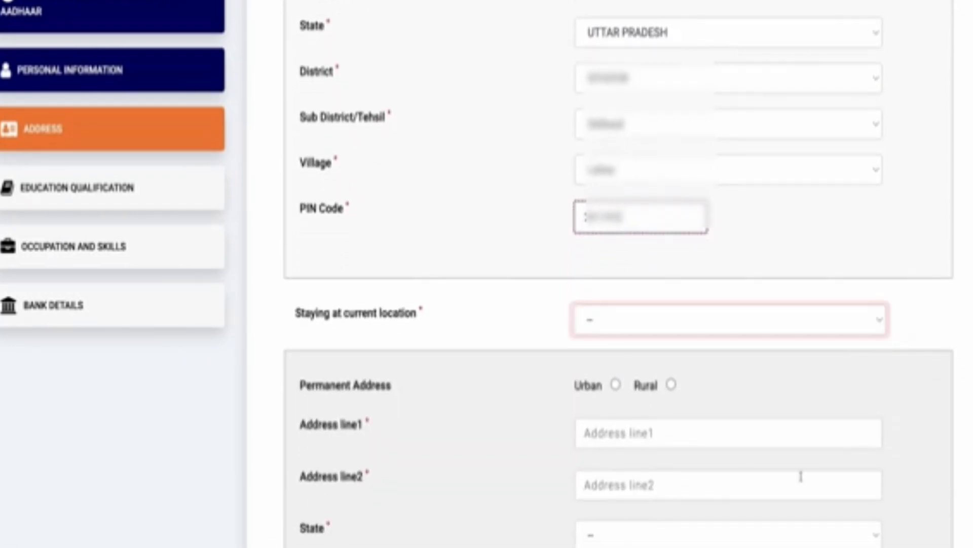
click(621, 327)
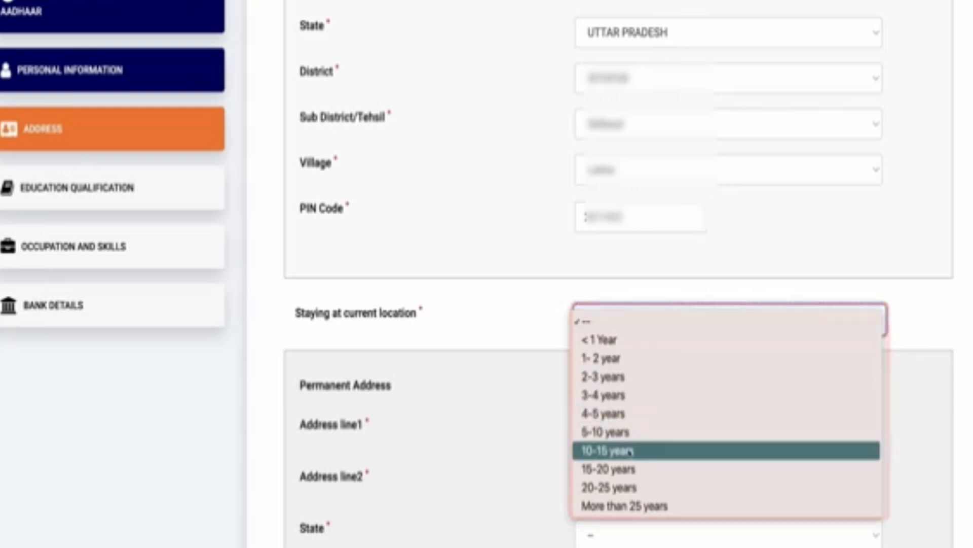
click(598, 468)
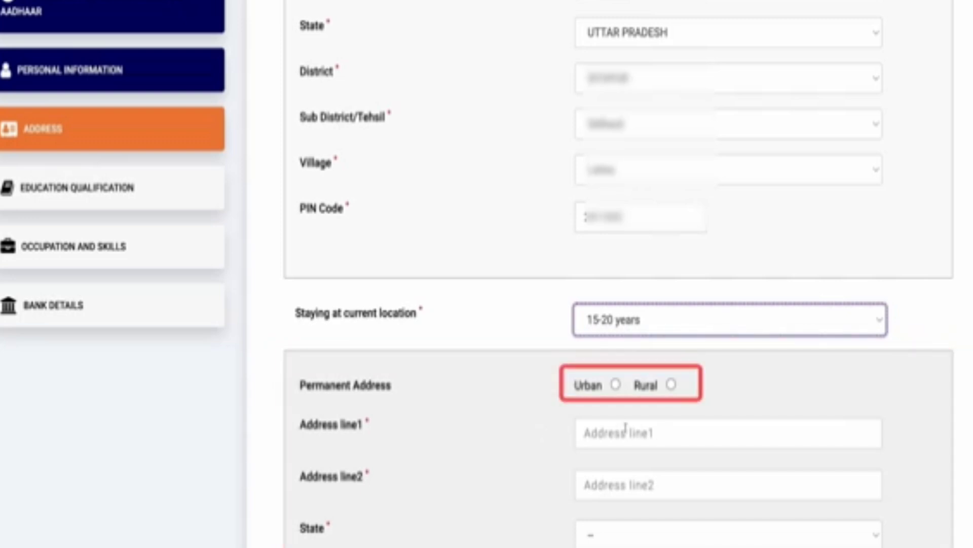
Mark the permanent address Rural, fill its second line, set state UTTAR PRADESH, and save
click(671, 385)
scroll(692, 404, down, 4)
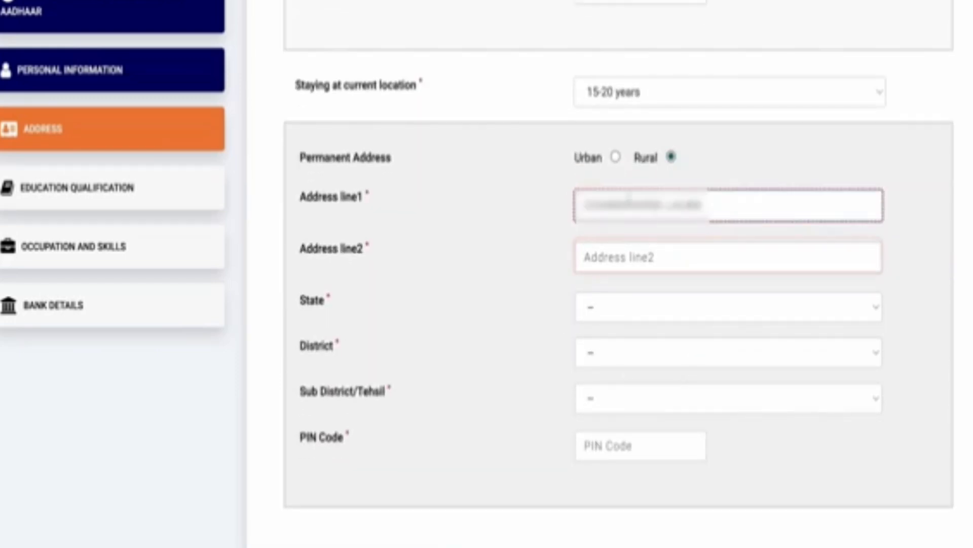
click(634, 257)
text(PO)
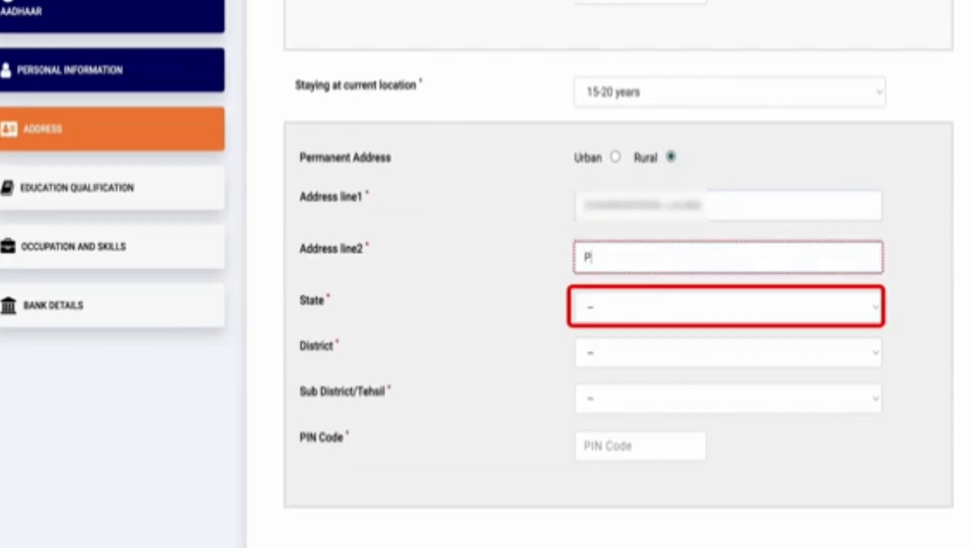
click(650, 310)
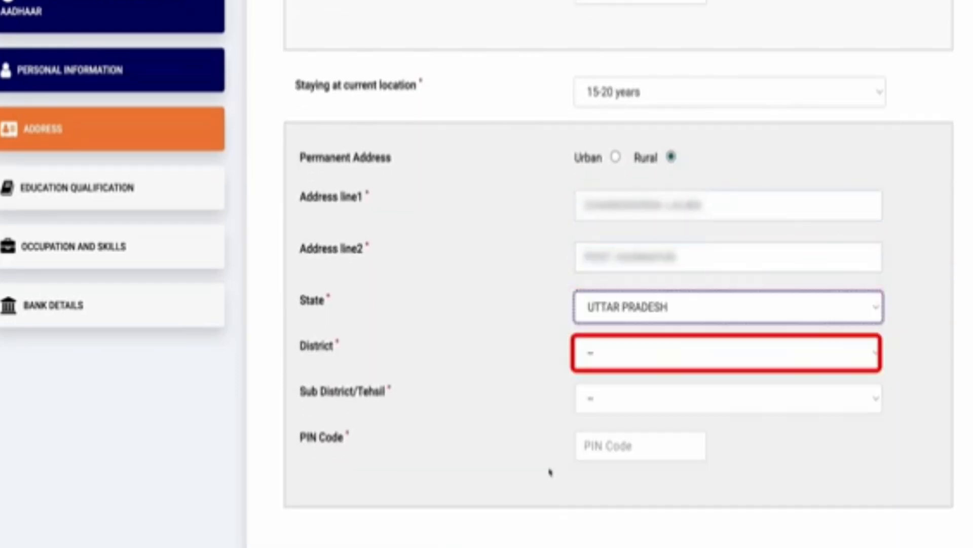
click(645, 362)
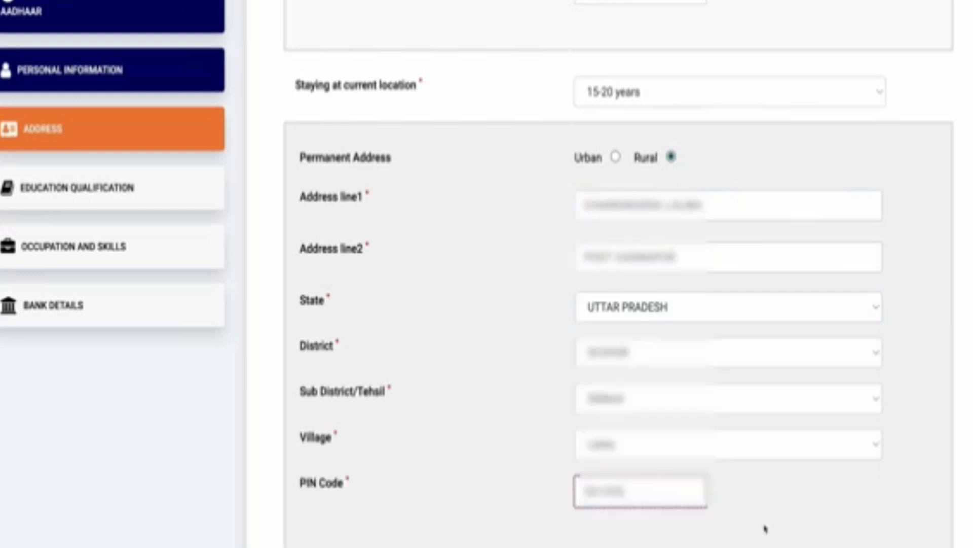
scroll(766, 525, down, 4)
click(763, 440)
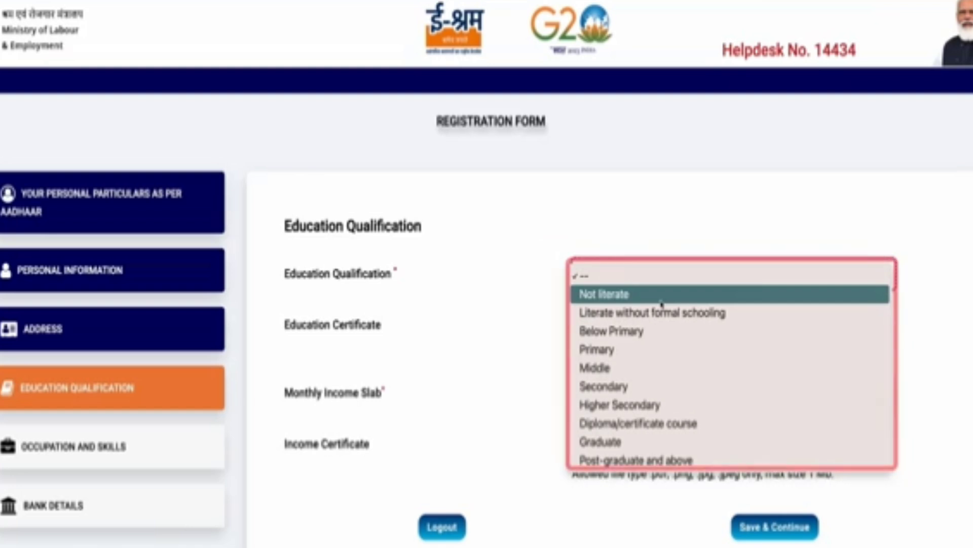
Save education as Secondary with income 10000 & Below, then open the NCO code list PDF
click(637, 387)
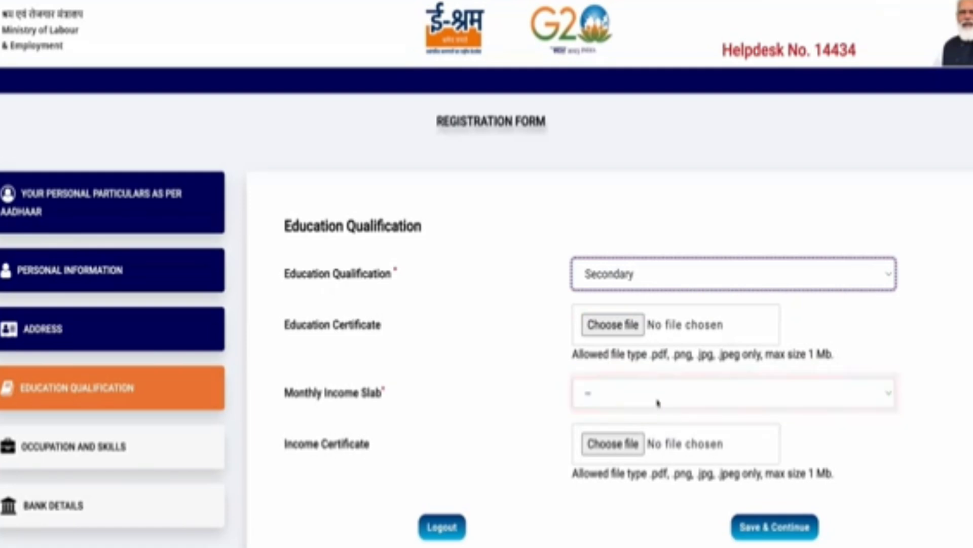
click(631, 403)
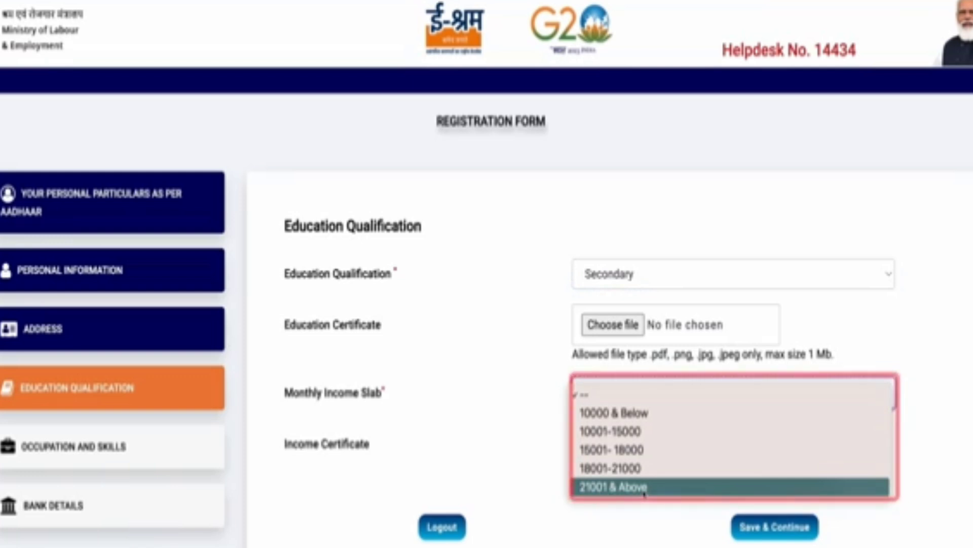
click(604, 414)
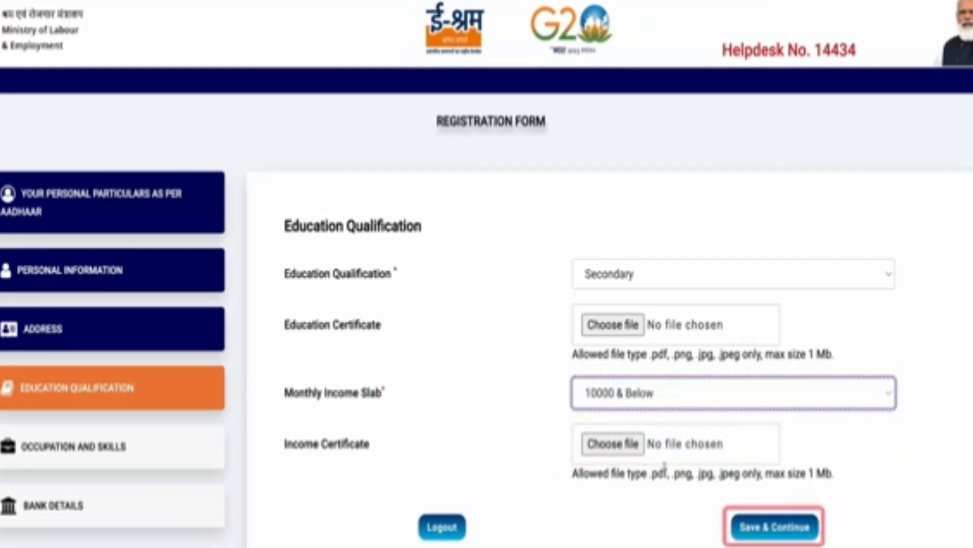
click(769, 528)
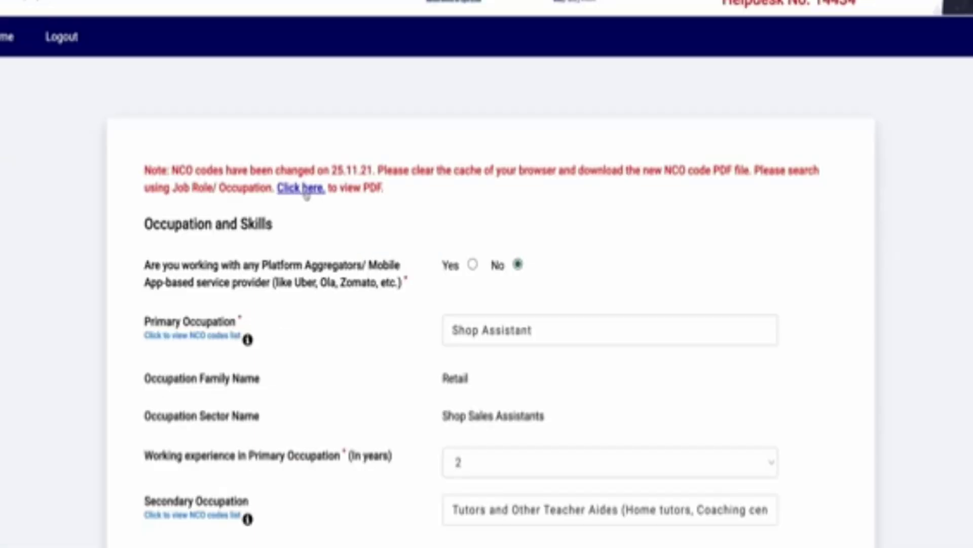
click(297, 189)
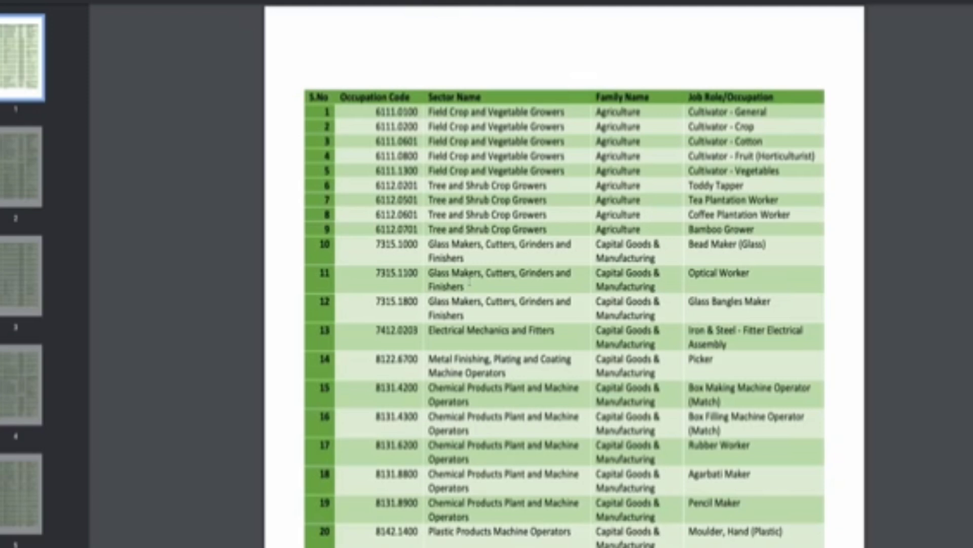
Scroll through pages 1-3 of the NCO code PDF to browse job roles like Carpenter - General
scroll(565, 273, down, 3)
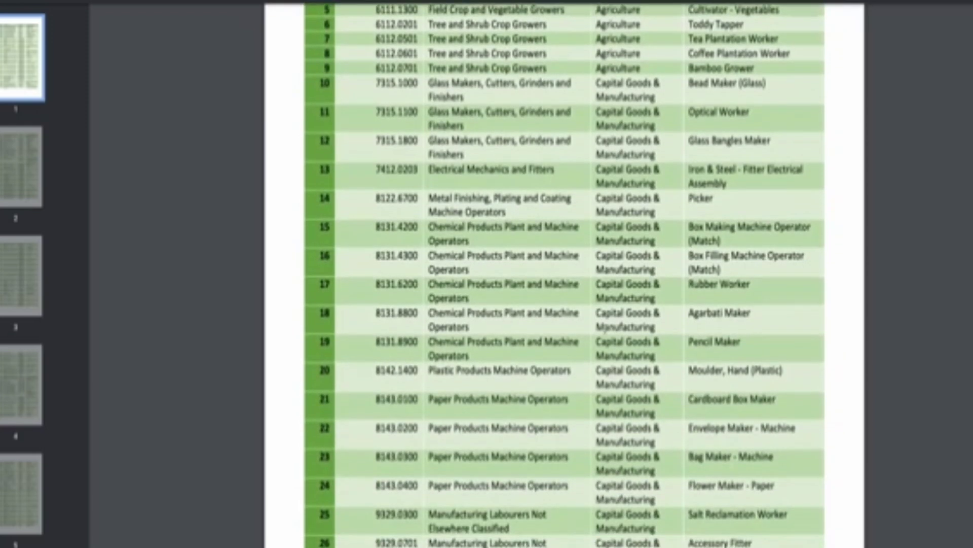
scroll(619, 350, down, 2)
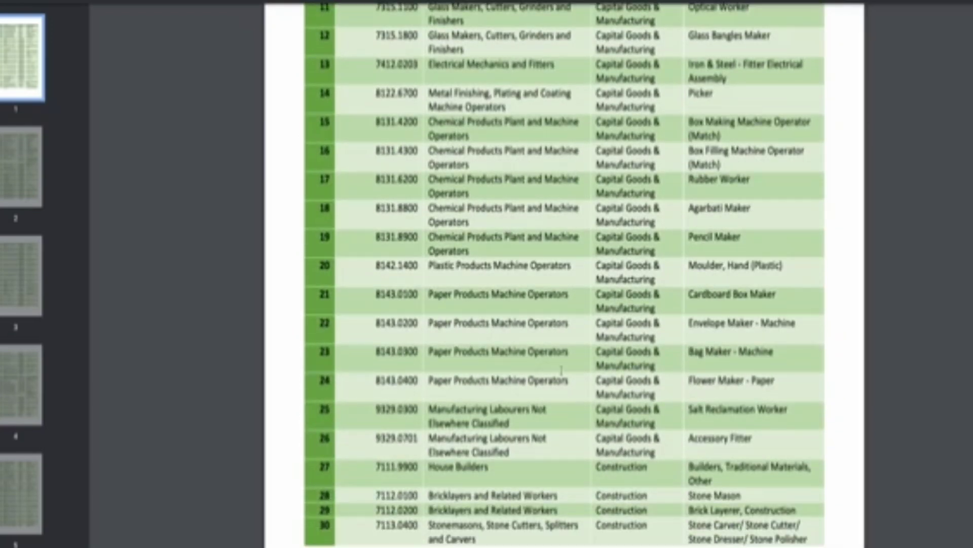
scroll(592, 379, down, 3)
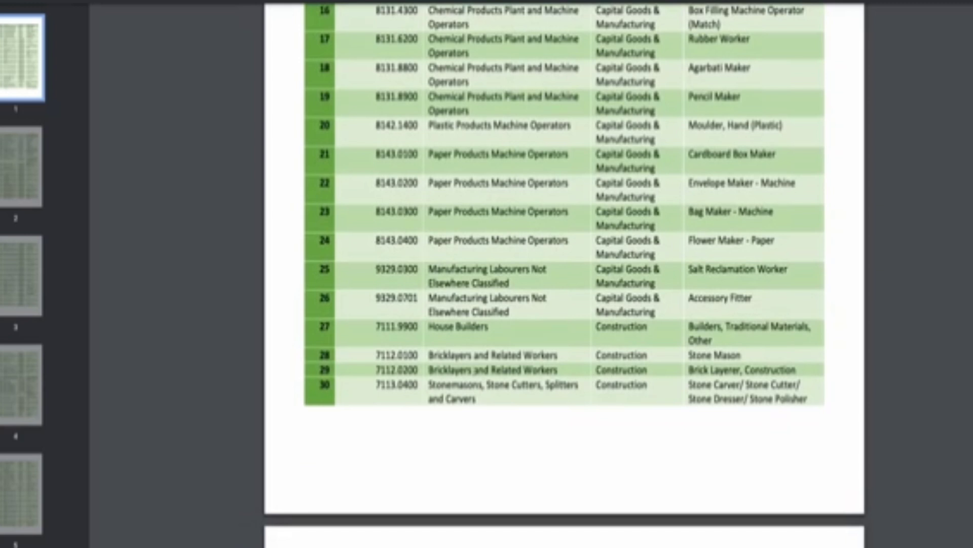
scroll(486, 397, down, 6)
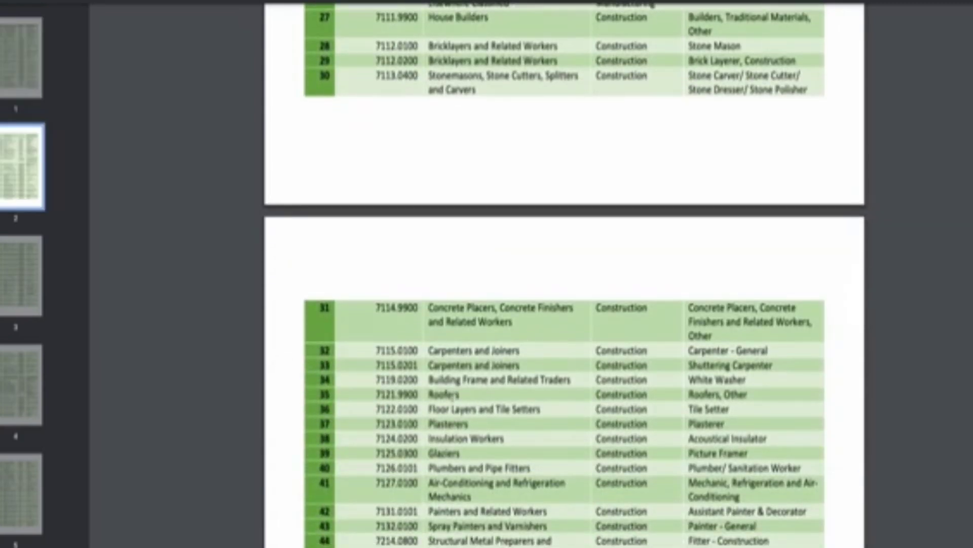
scroll(624, 408, down, 7)
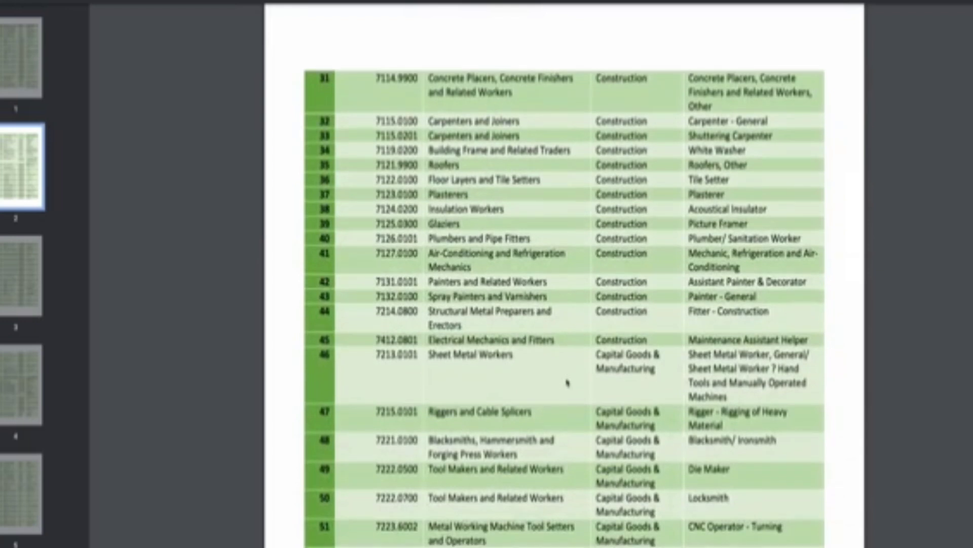
scroll(567, 381, down, 1)
scroll(544, 417, down, 10)
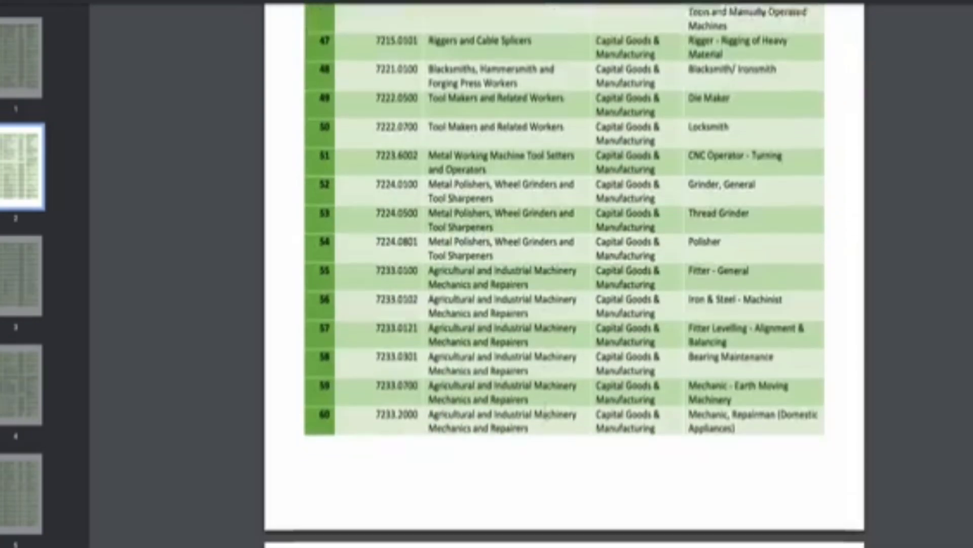
scroll(564, 274, down, 6)
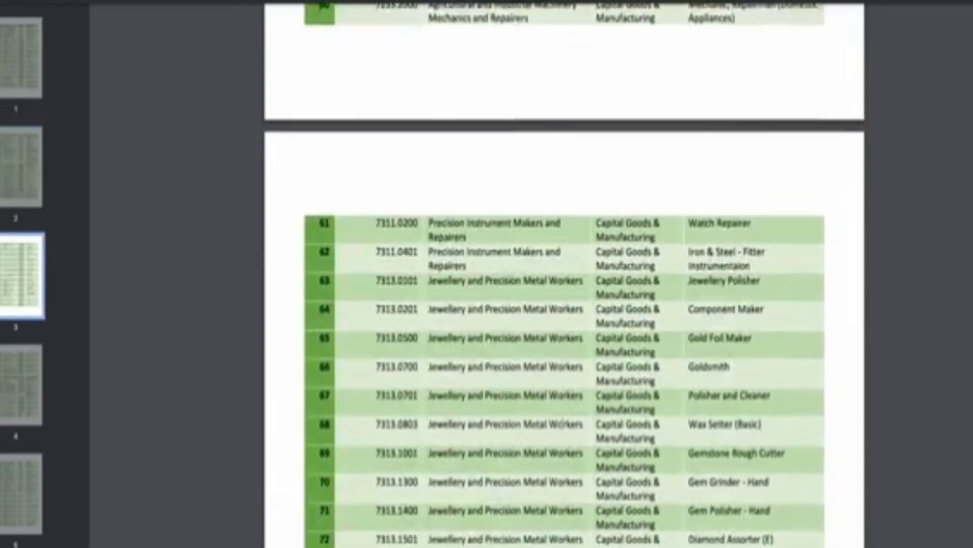
scroll(565, 274, up, 8)
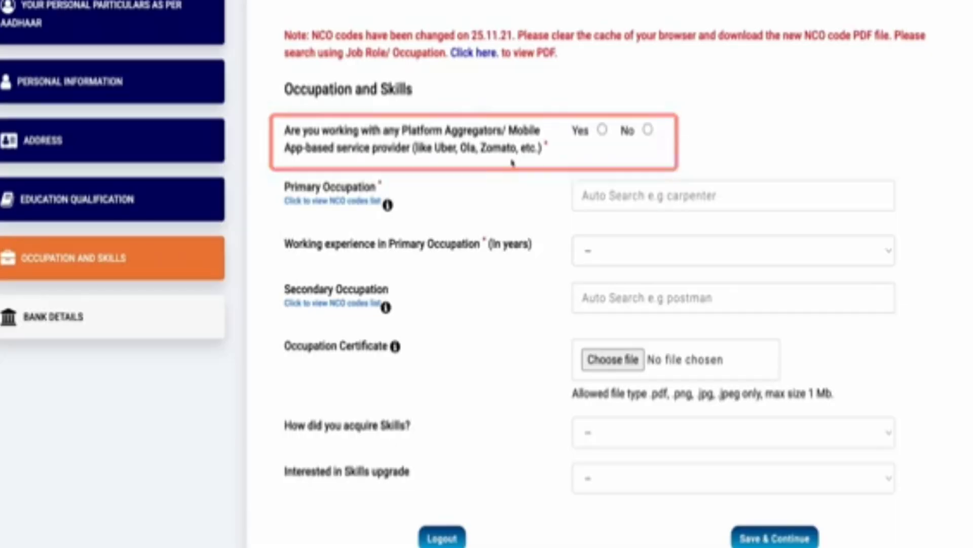
Mark 'No' for platform aggregator work (Uber, Ola, Zomato) and move to Primary Occupation
scroll(513, 163, up, 1)
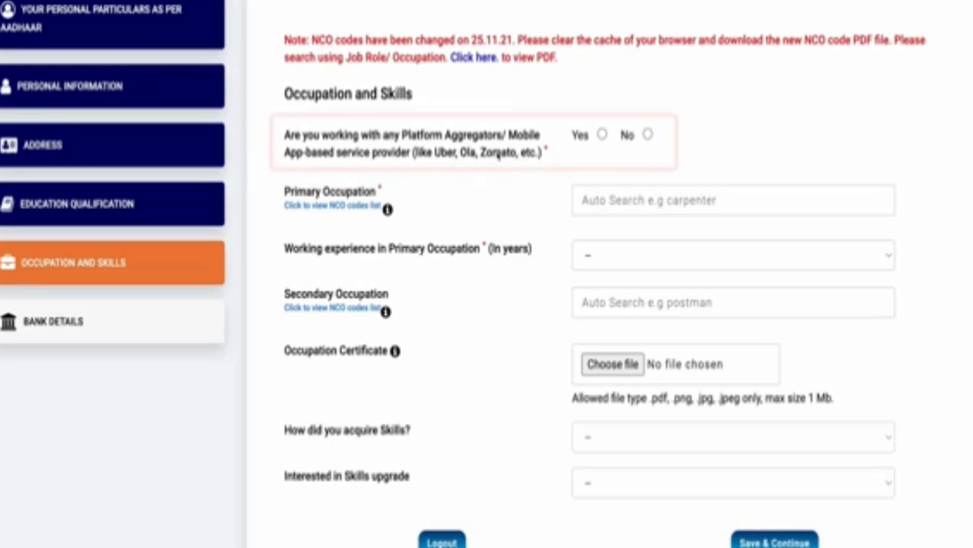
click(648, 140)
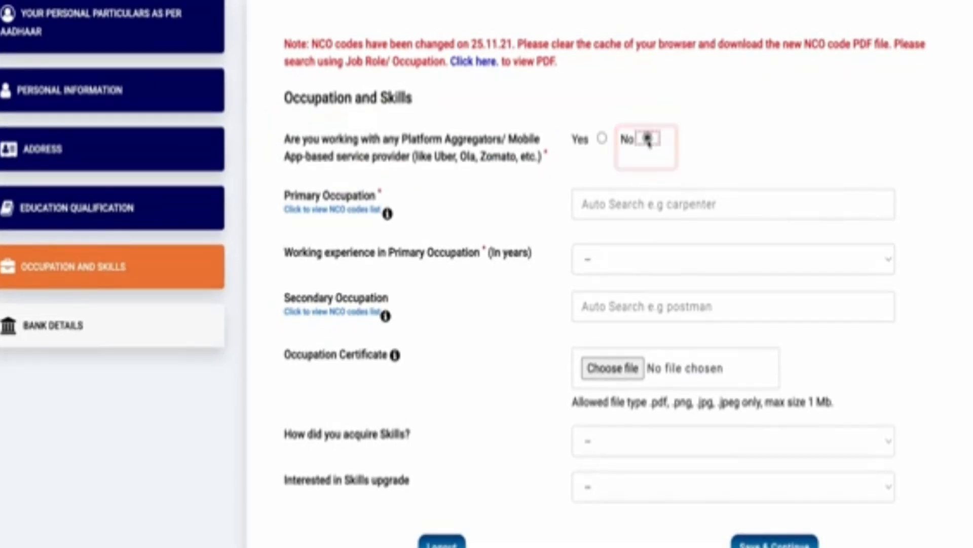
scroll(365, 177, down, 1)
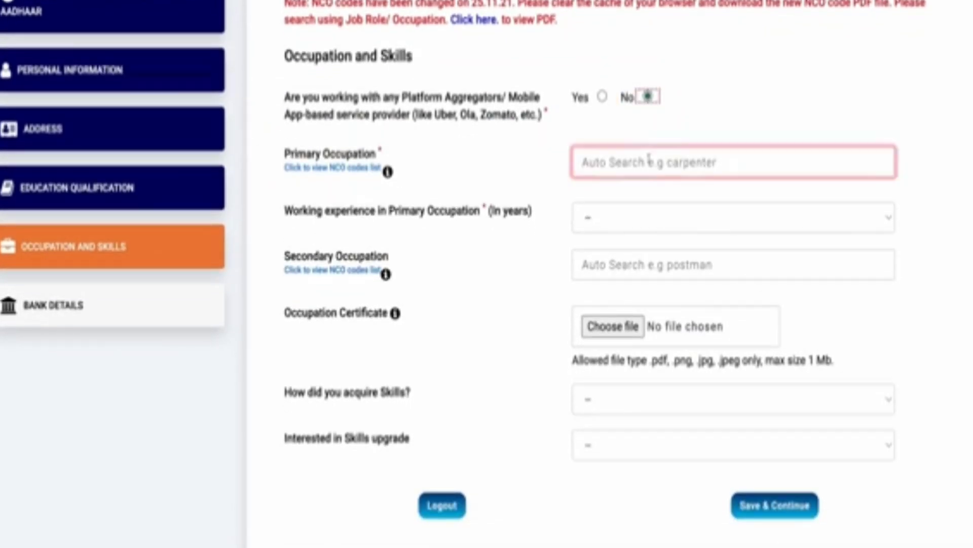
click(629, 164)
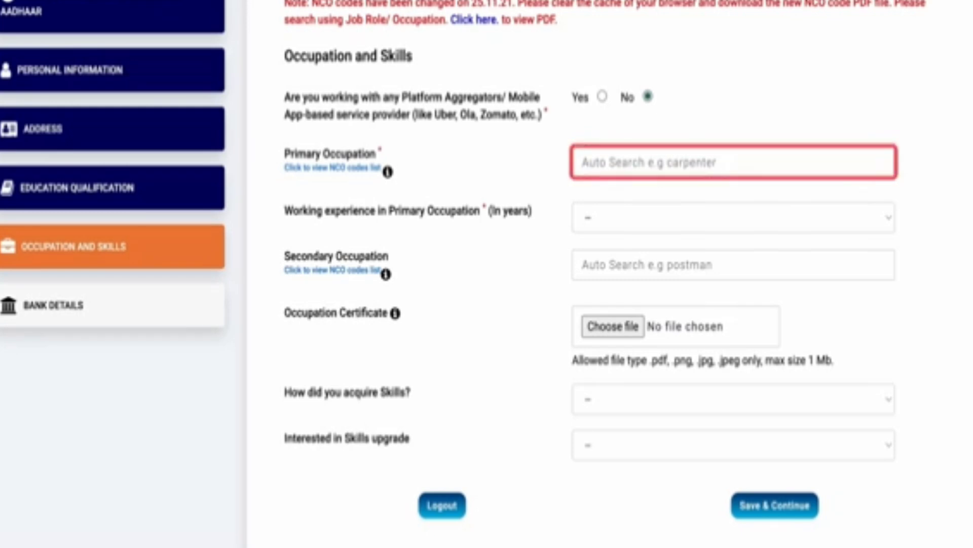
Pick 'Carpenter - General' as primary occupation, auto-filling sector Carpenters and Joiners and family Construction
text(D)
key(BackSpace)
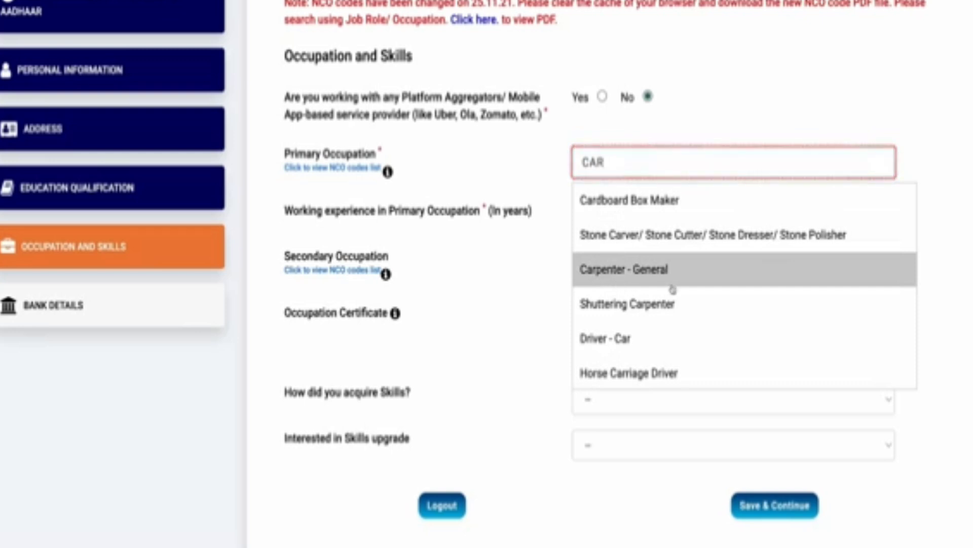
click(618, 273)
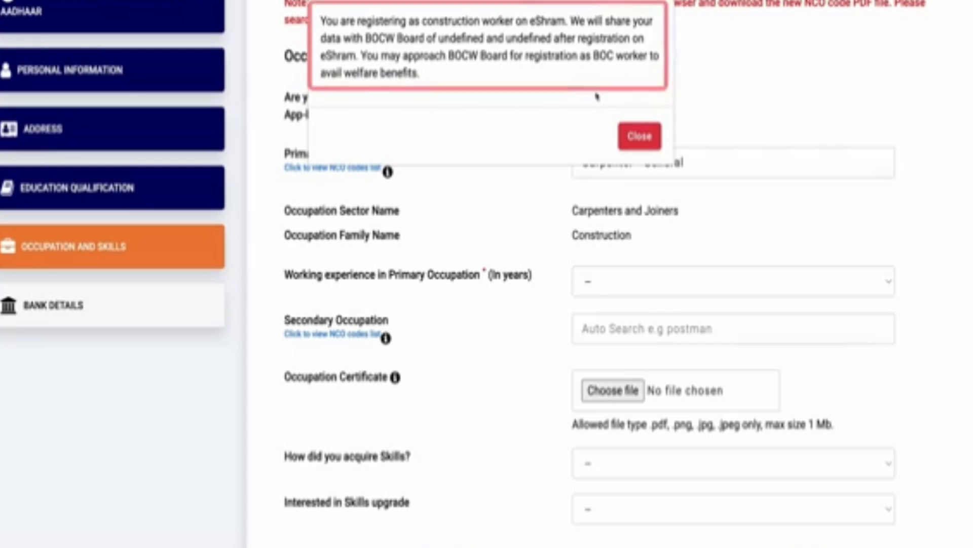
scroll(600, 78, down, 2)
scroll(599, 76, up, 3)
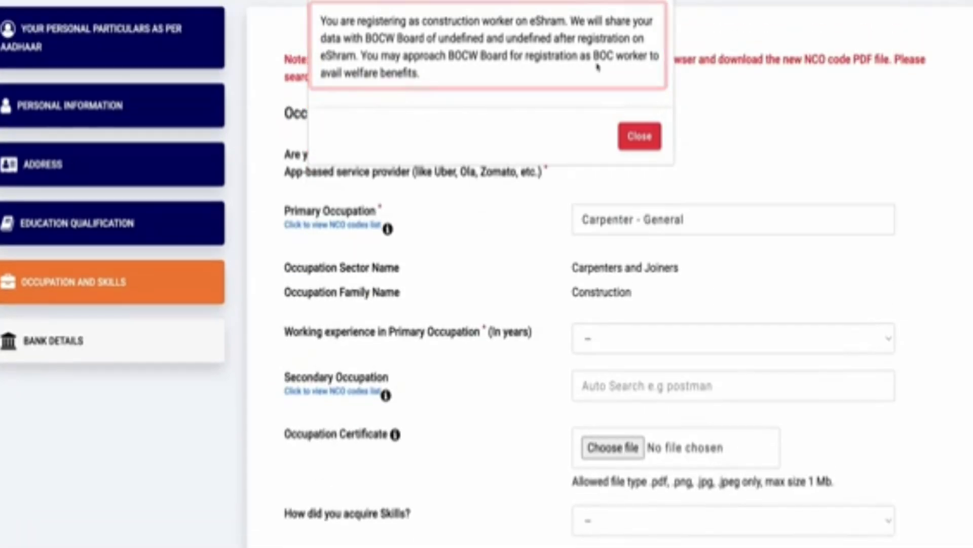
scroll(599, 68, down, 1)
scroll(598, 67, down, 2)
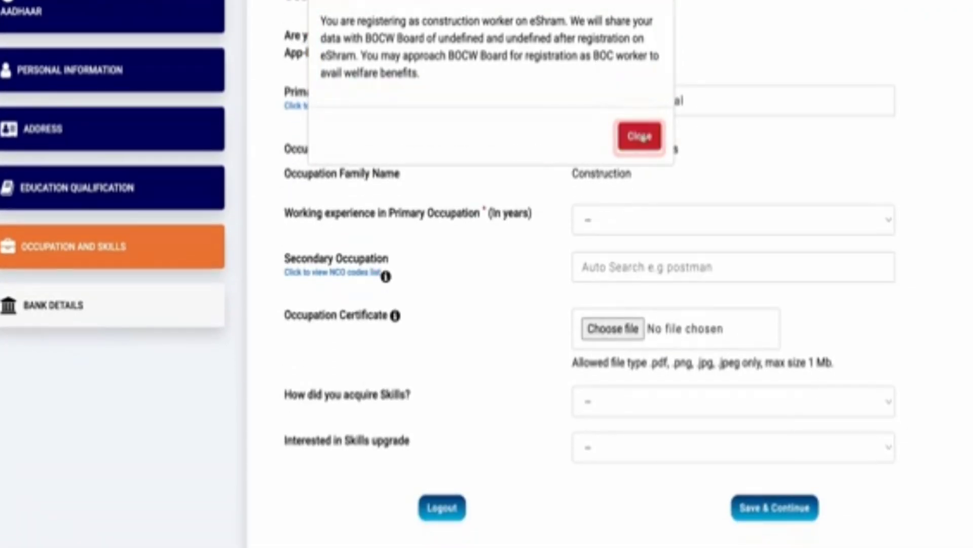
Close the BOCW construction-worker notice and set primary working experience to 3 years
click(640, 136)
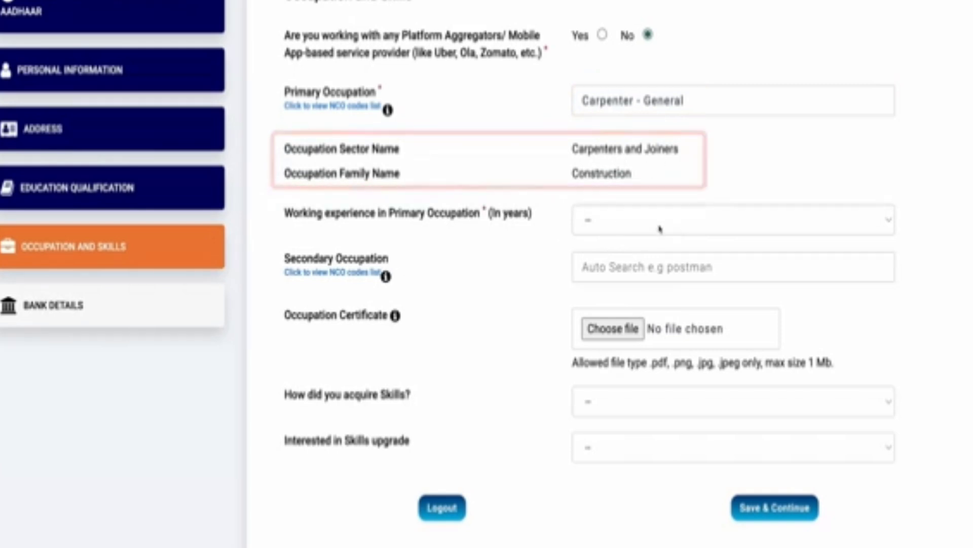
click(680, 226)
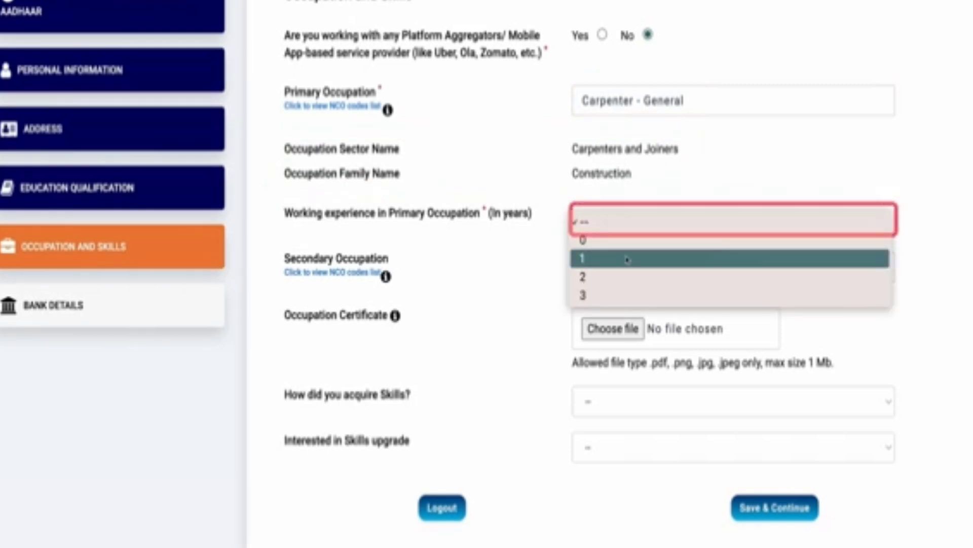
click(588, 295)
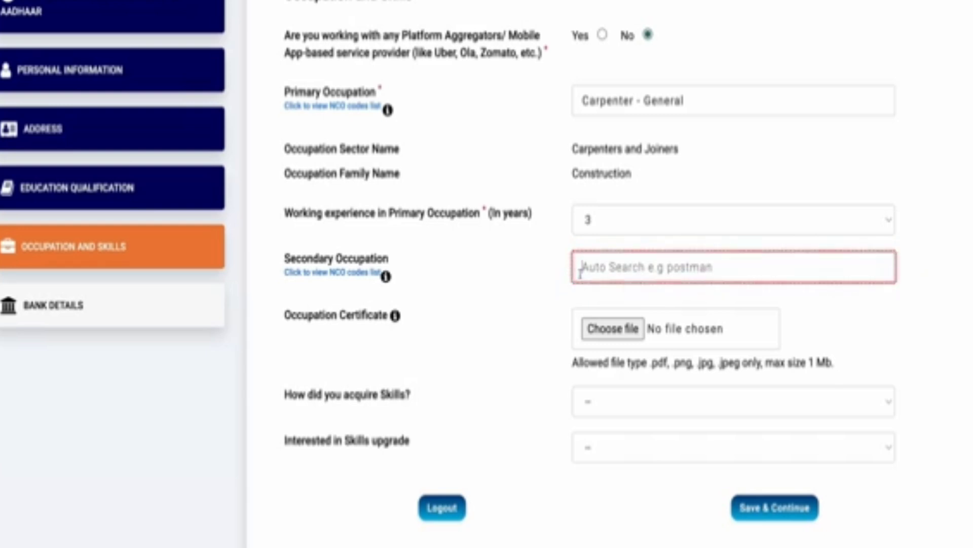
Search 'ALE' and set secondary occupation to Distributor Sales Representative
click(580, 269)
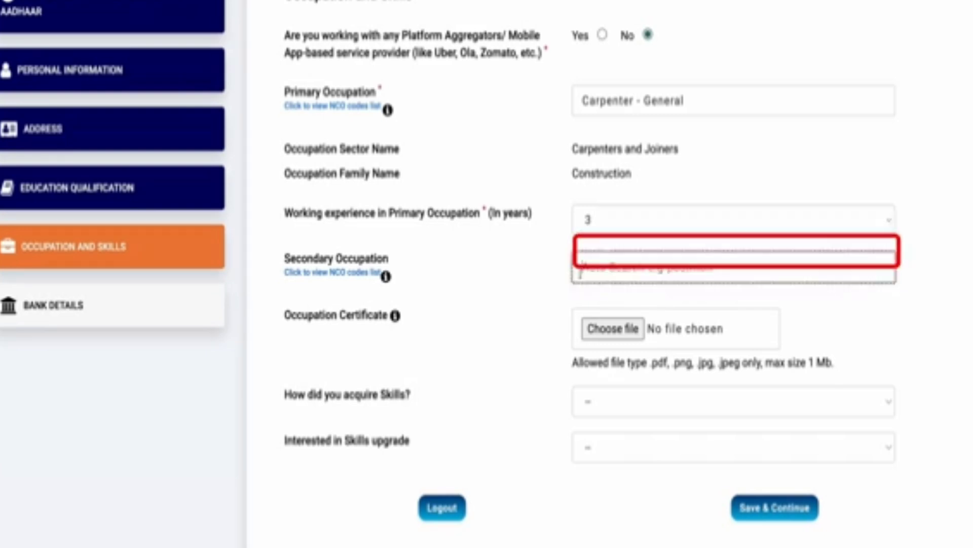
text(ALE)
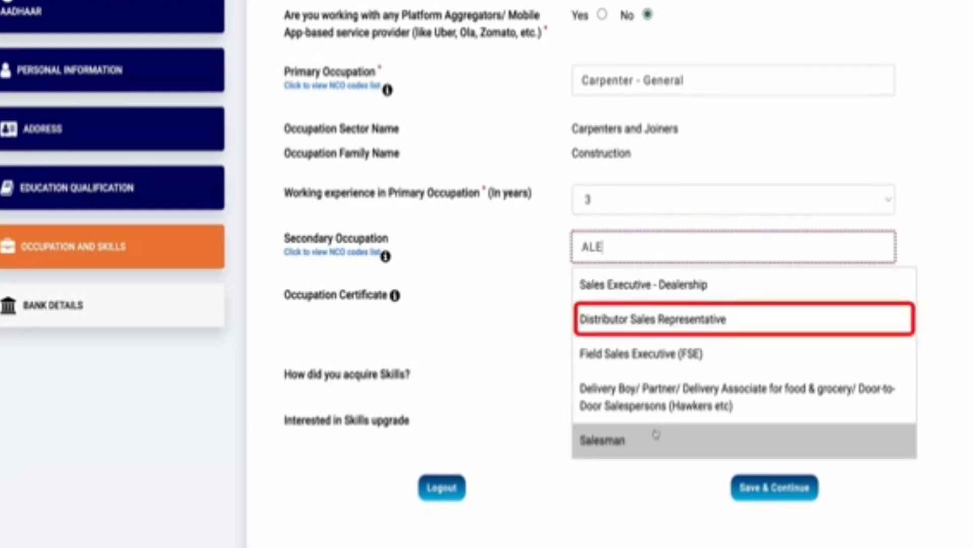
click(629, 324)
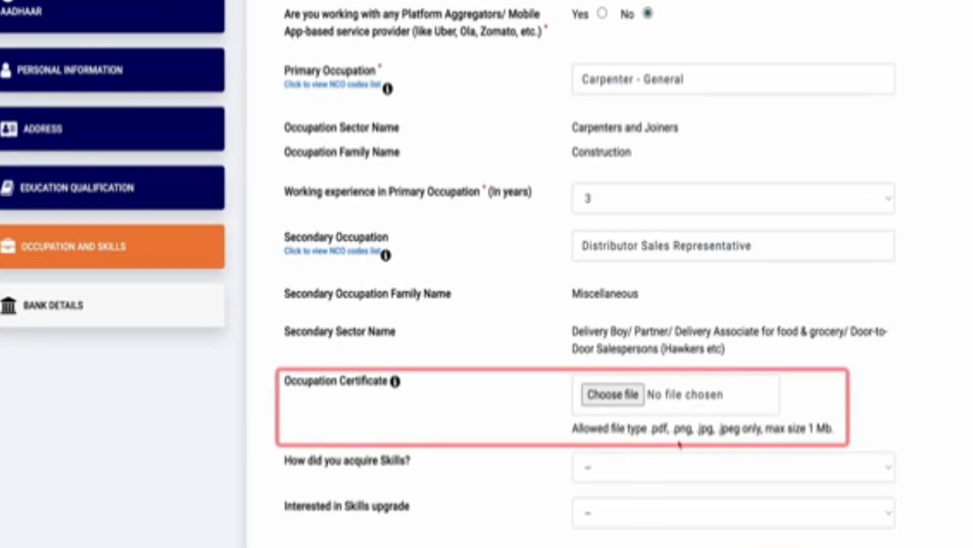
Record no vocational training, Self-Learning sub skills and formal technical training interest, then save
scroll(680, 444, down, 2)
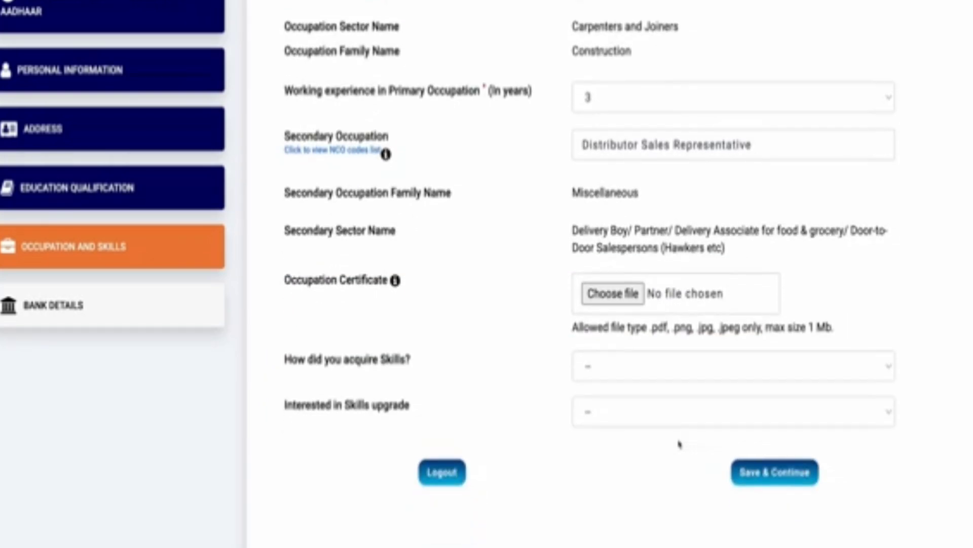
click(611, 374)
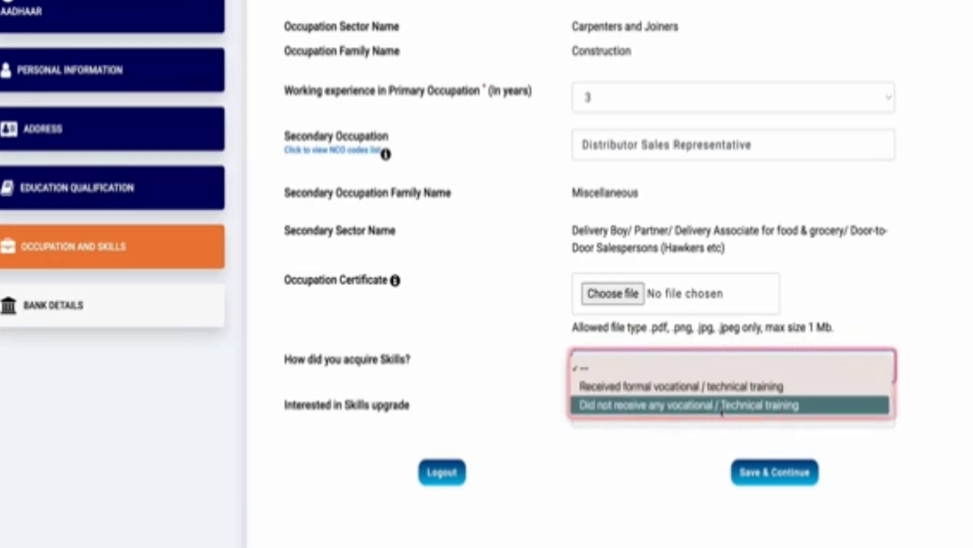
click(630, 388)
click(633, 413)
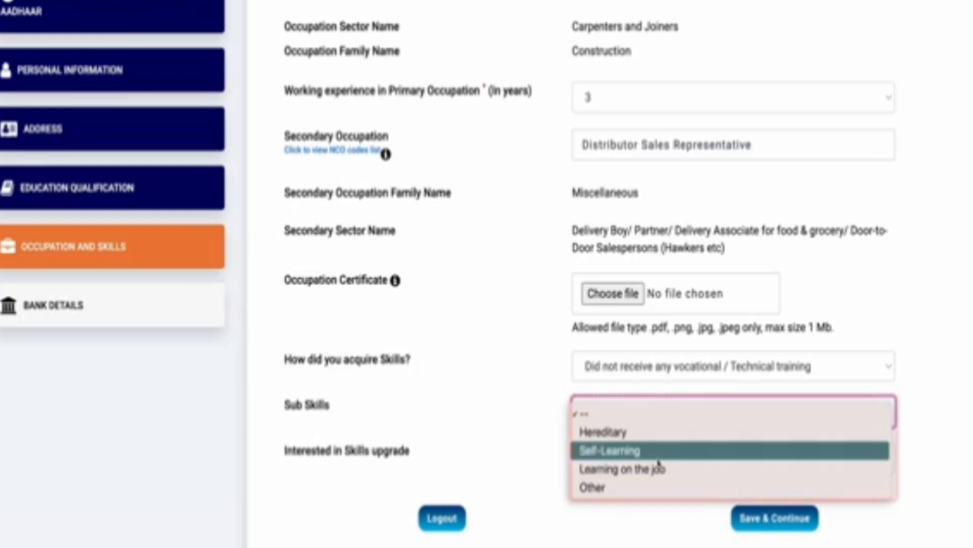
click(603, 451)
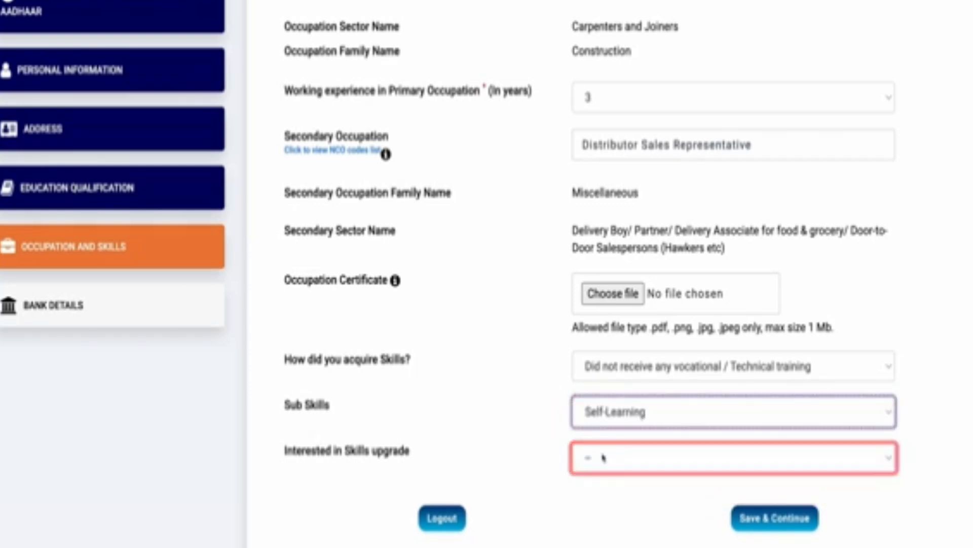
click(648, 463)
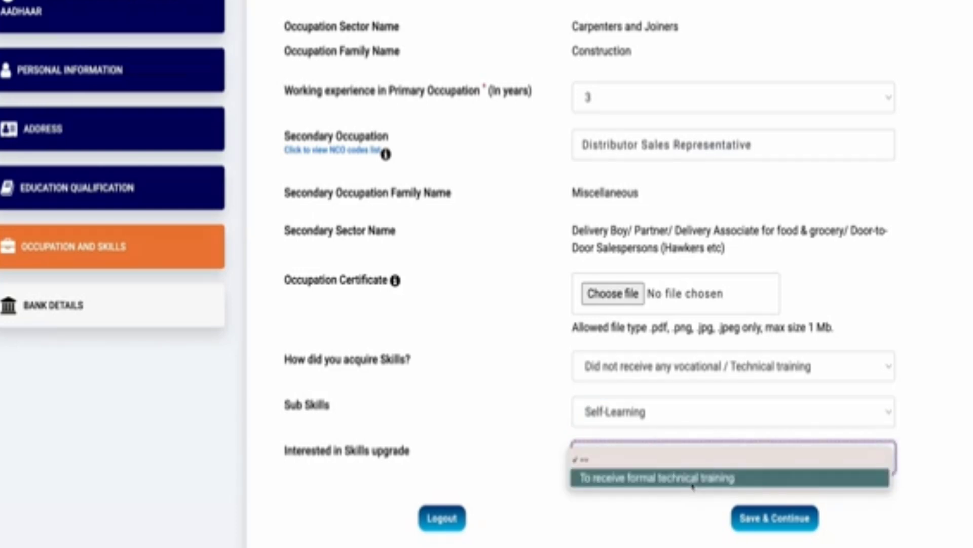
click(784, 522)
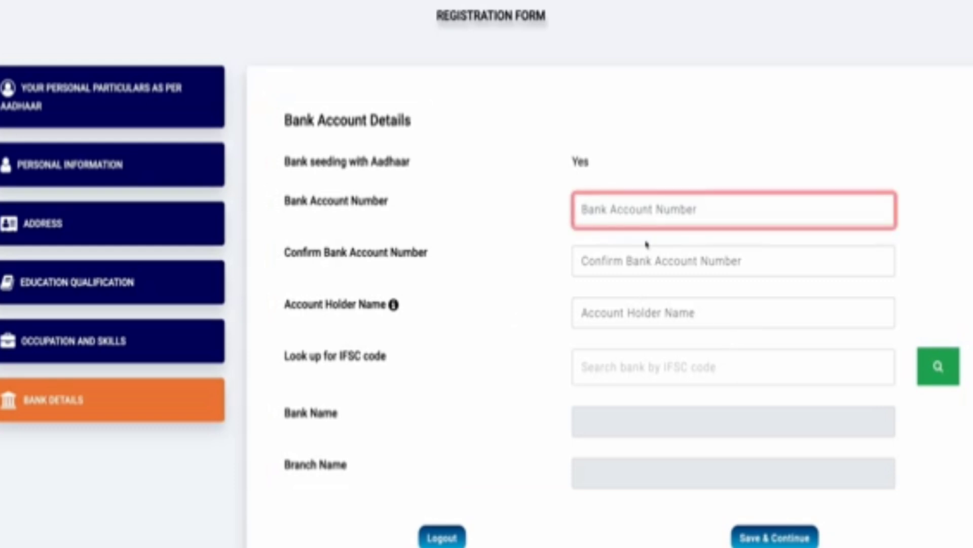
Enter and confirm the bank account number, then fill in the account holder's name
click(656, 210)
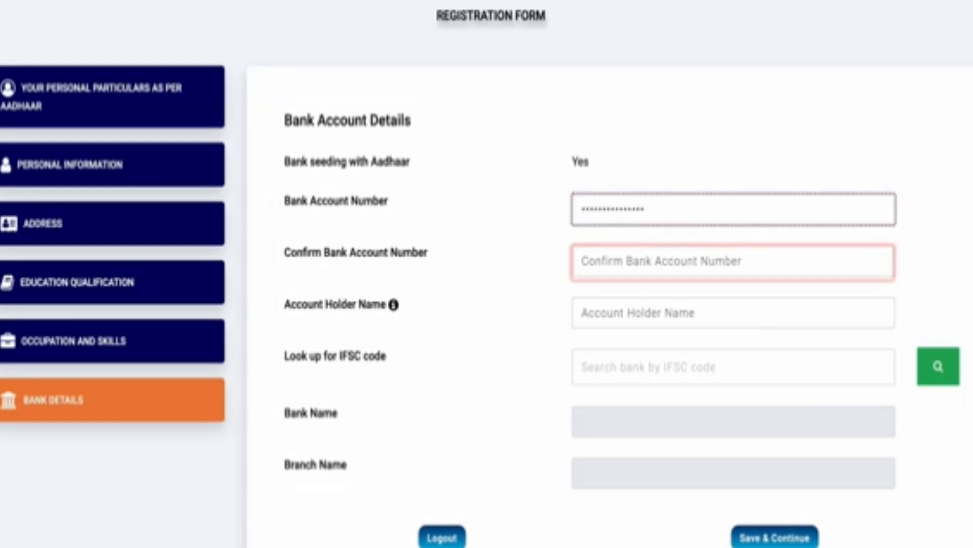
click(646, 253)
text(7)
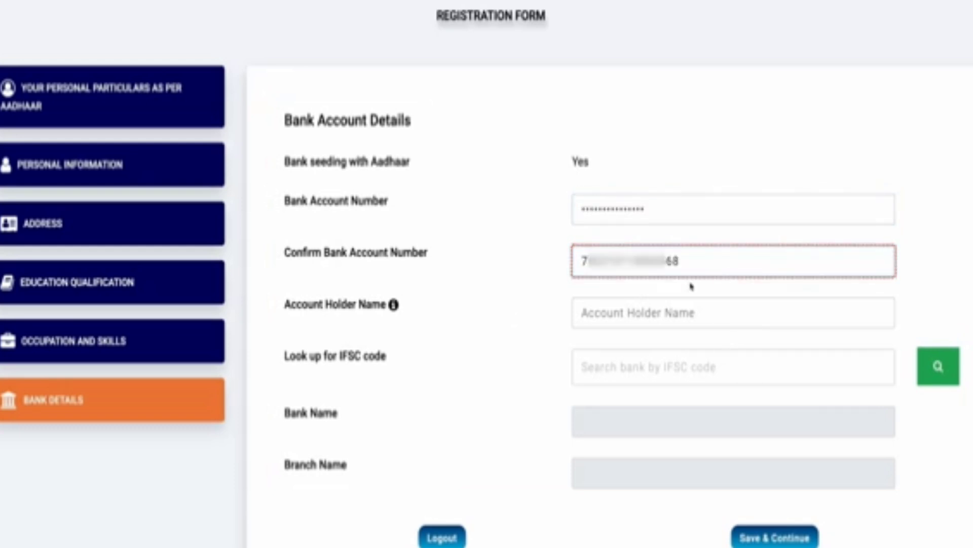
click(635, 317)
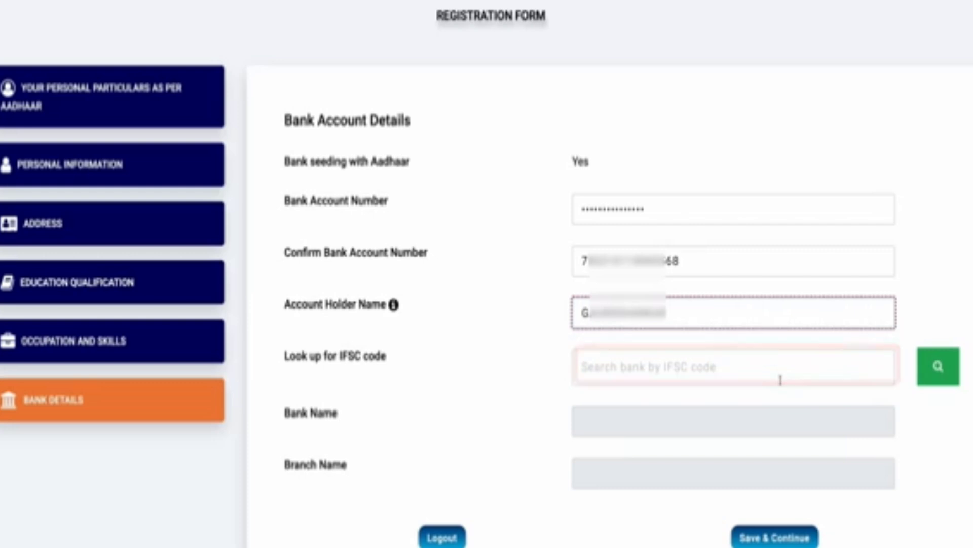
Enter the IFSC code, fetch the bank and branch, and save the bank details
click(780, 380)
text(BK)
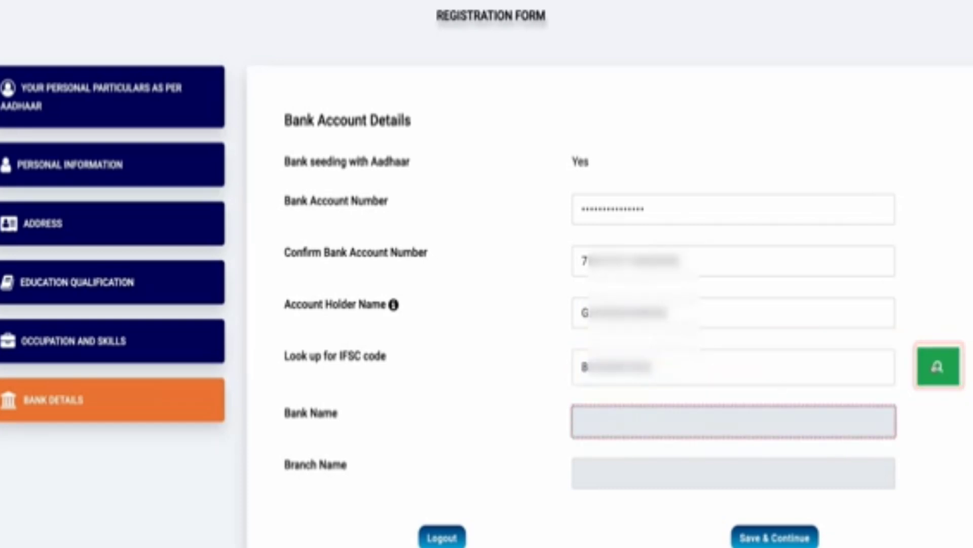
click(937, 366)
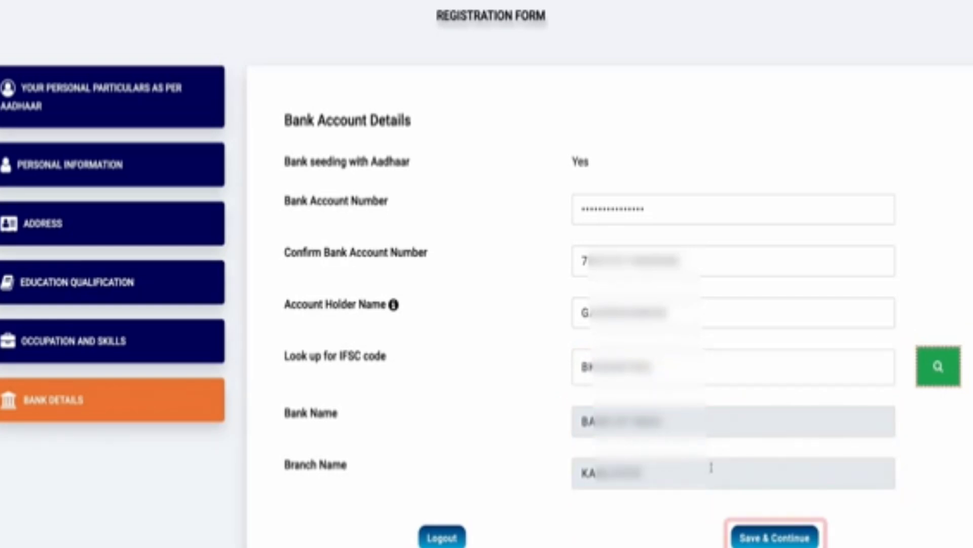
click(772, 537)
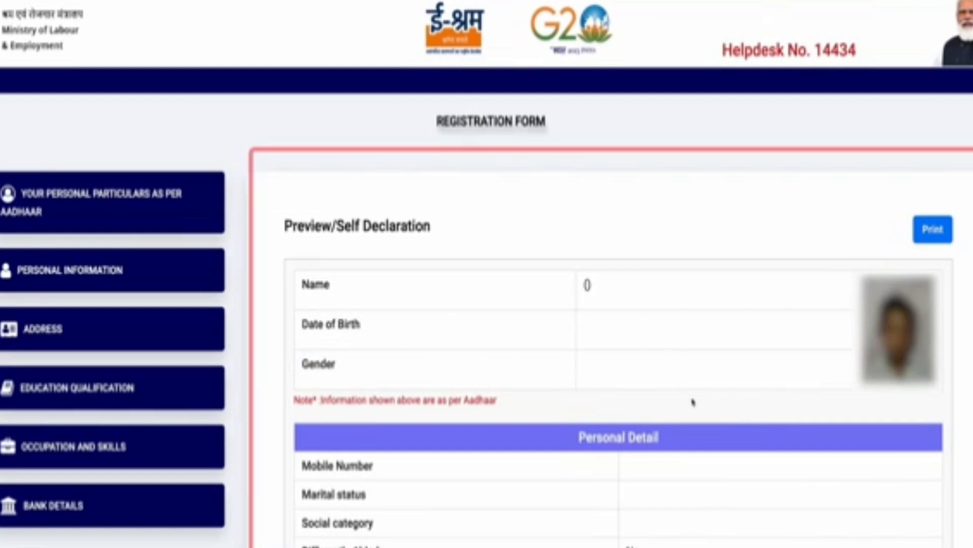
Tick the undertaking checkbox under Declaration on the preview and submit the registration
scroll(708, 404, down, 1)
scroll(707, 404, down, 5)
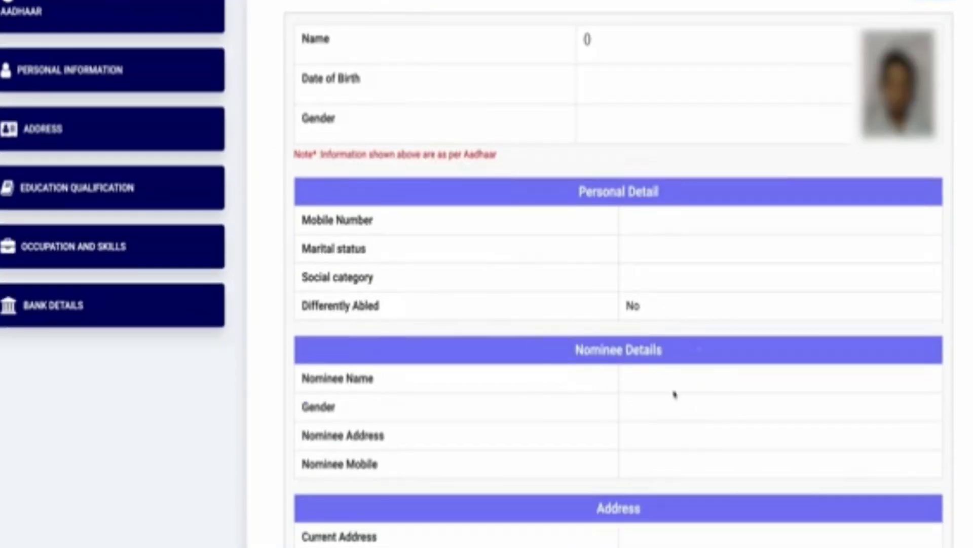
scroll(675, 394, down, 10)
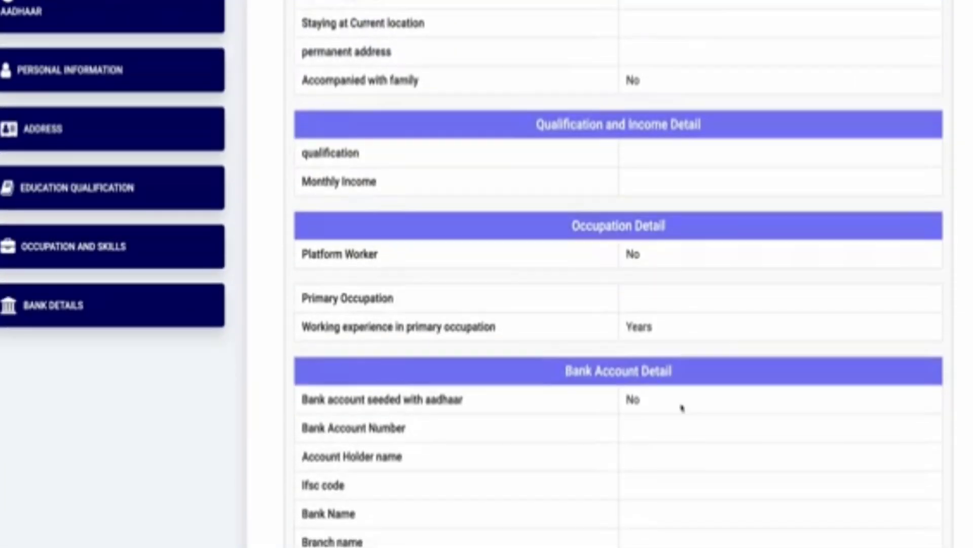
scroll(682, 408, down, 10)
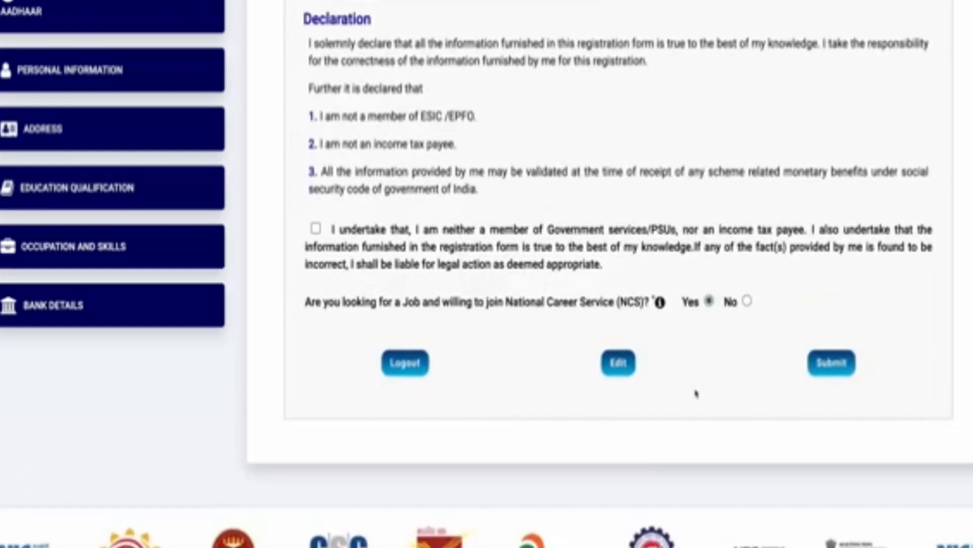
scroll(697, 393, up, 2)
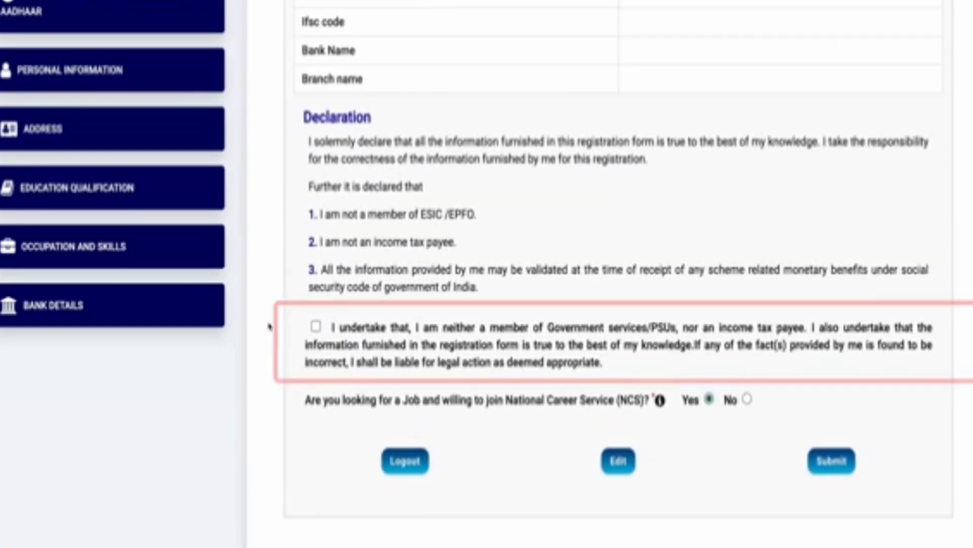
click(316, 326)
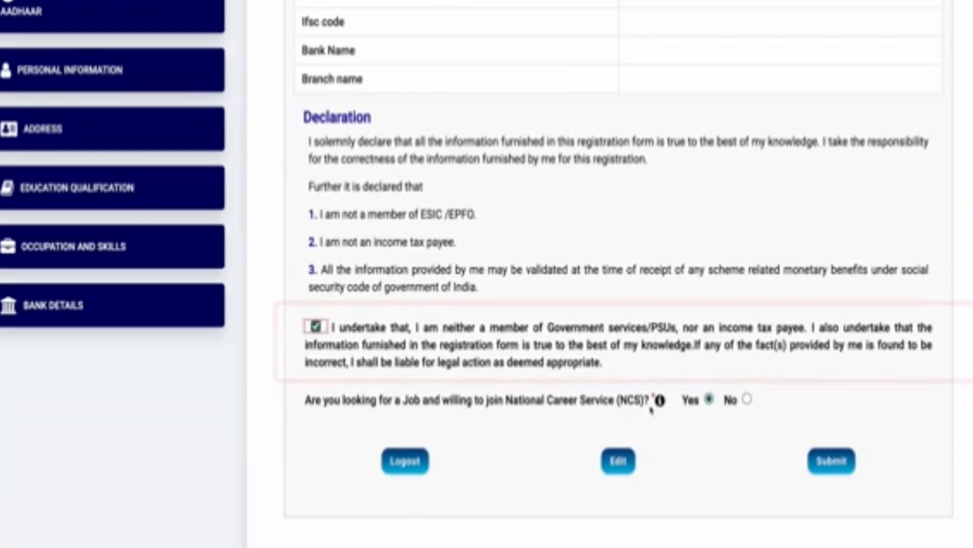
scroll(819, 463, up, 1)
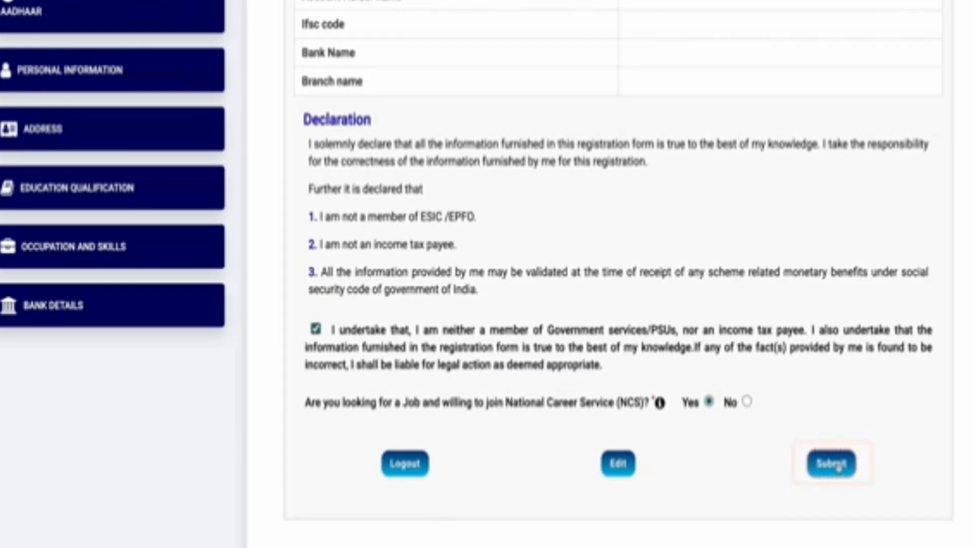
click(837, 464)
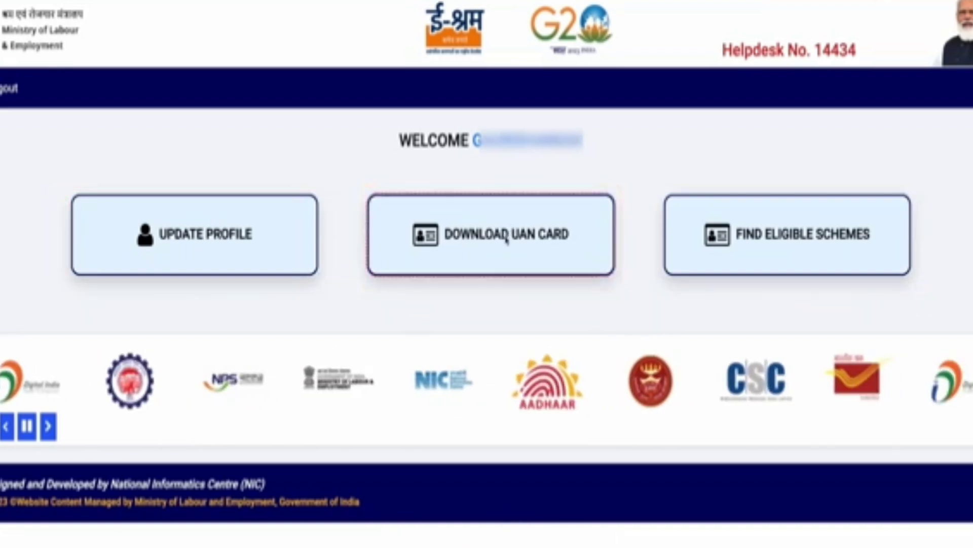
Download the generated e-Shram UAN card and save the file to the Downloads folder
click(517, 230)
scroll(566, 375, down, 3)
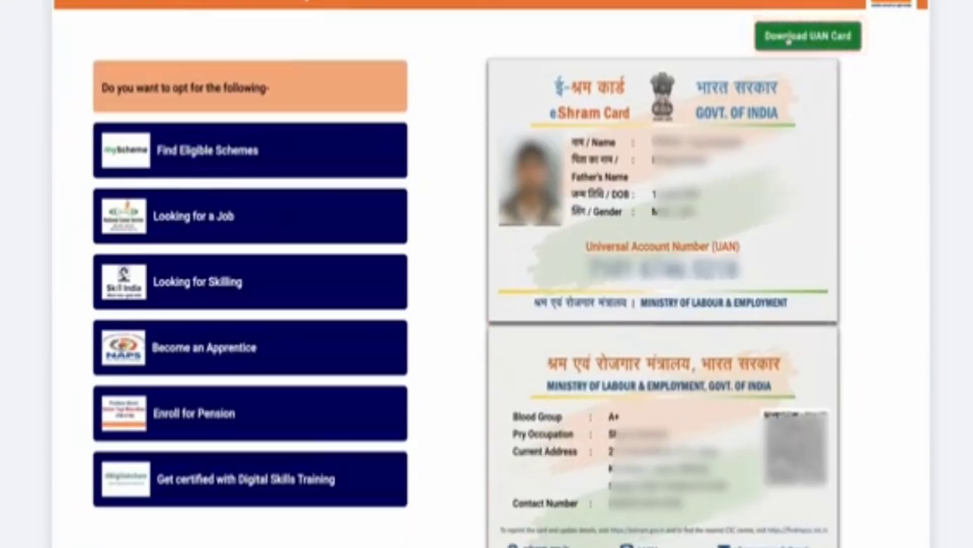
click(808, 37)
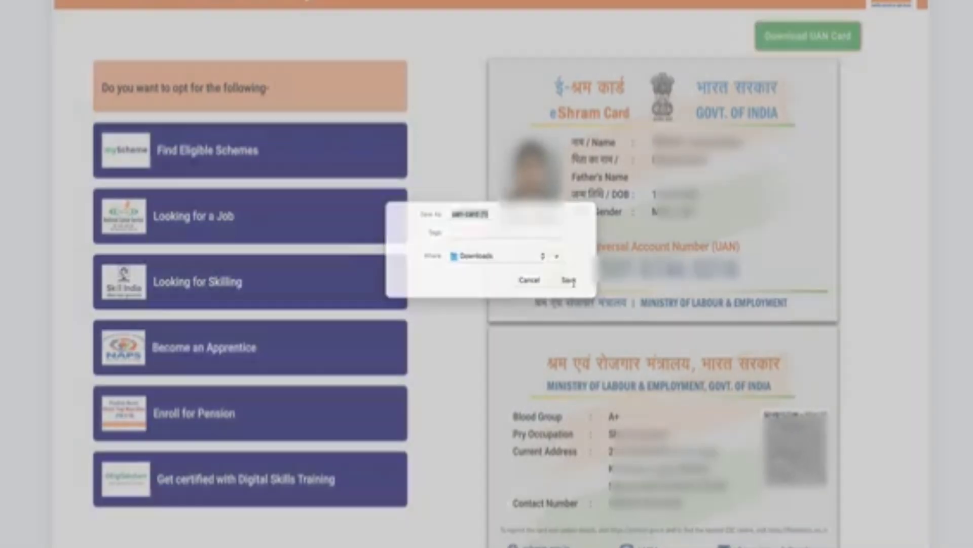
click(569, 282)
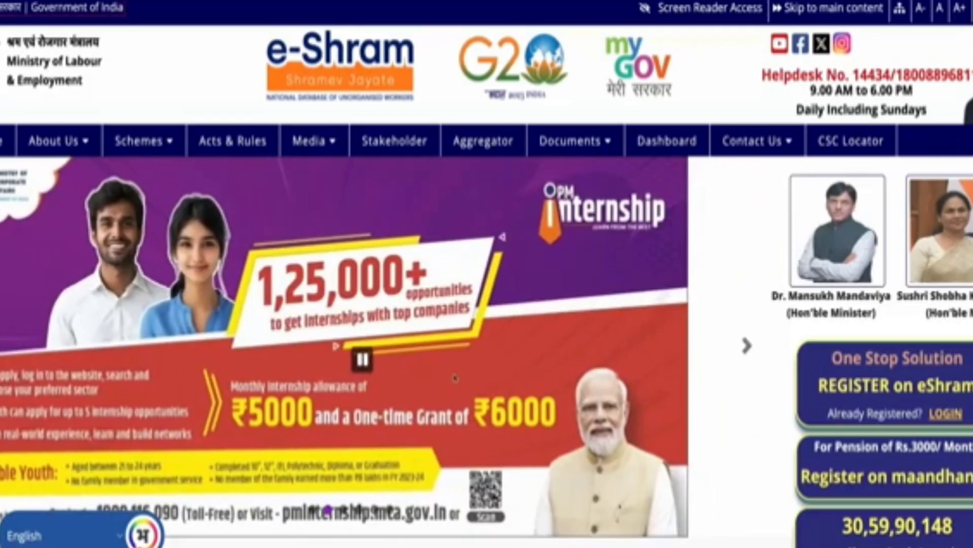
Log in again, open Update Profile > Occupation & Skills, answer Yes, and click Update
scroll(741, 496, down, 2)
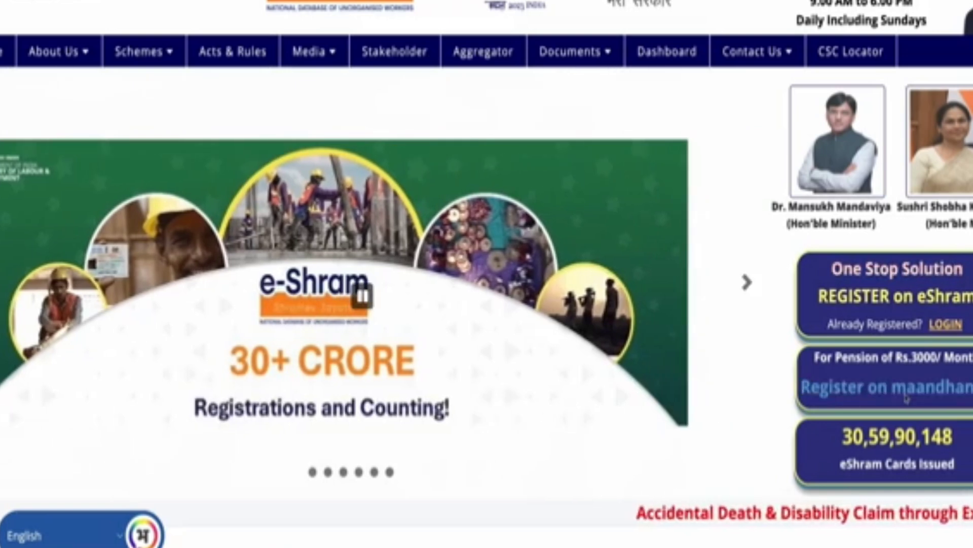
click(945, 325)
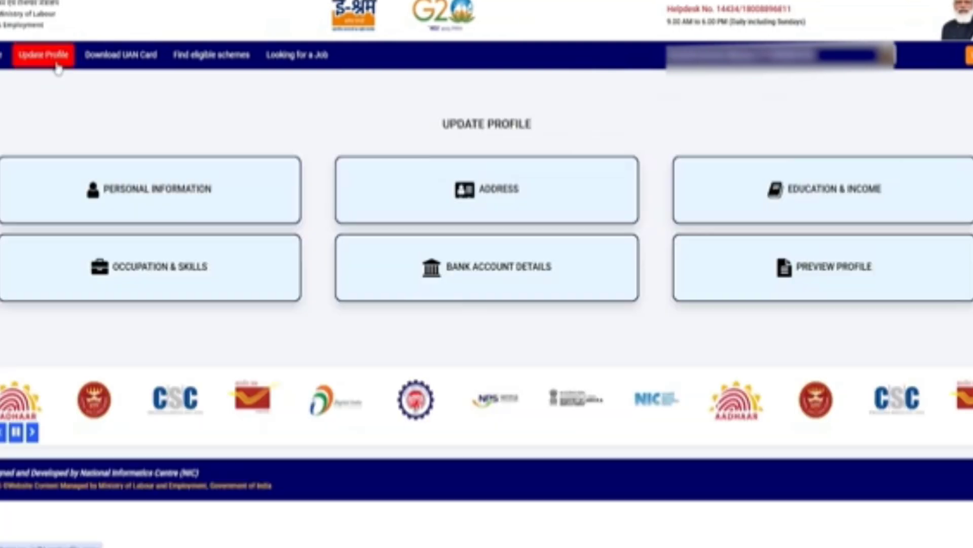
click(578, 49)
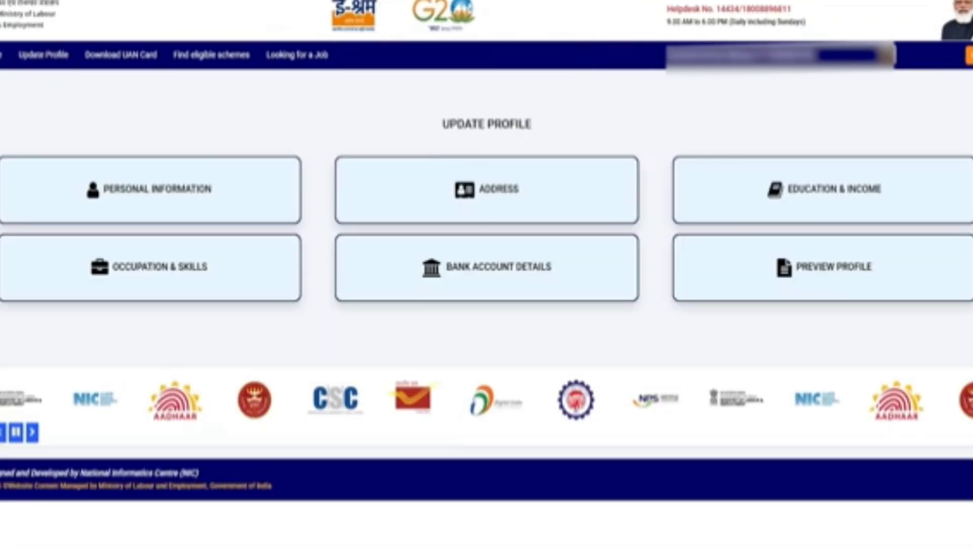
click(175, 268)
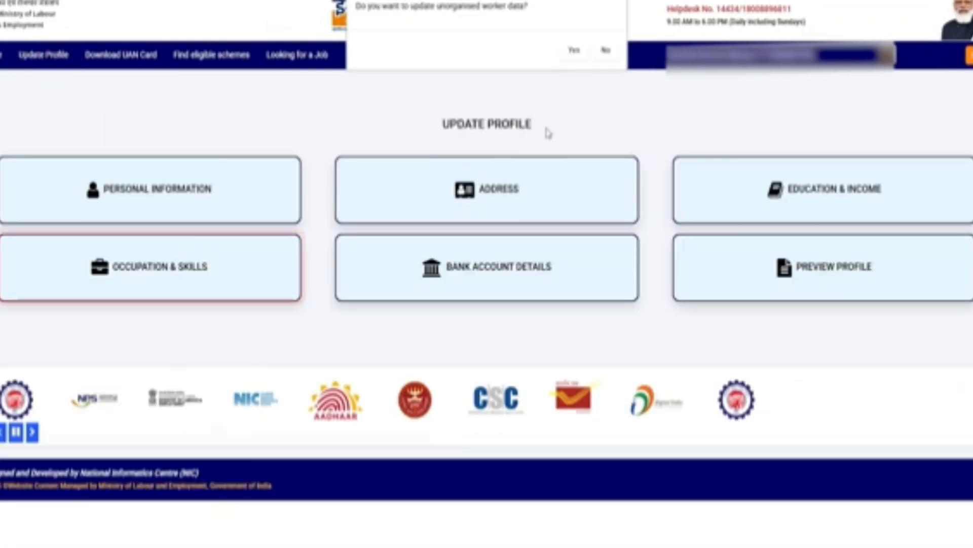
click(573, 50)
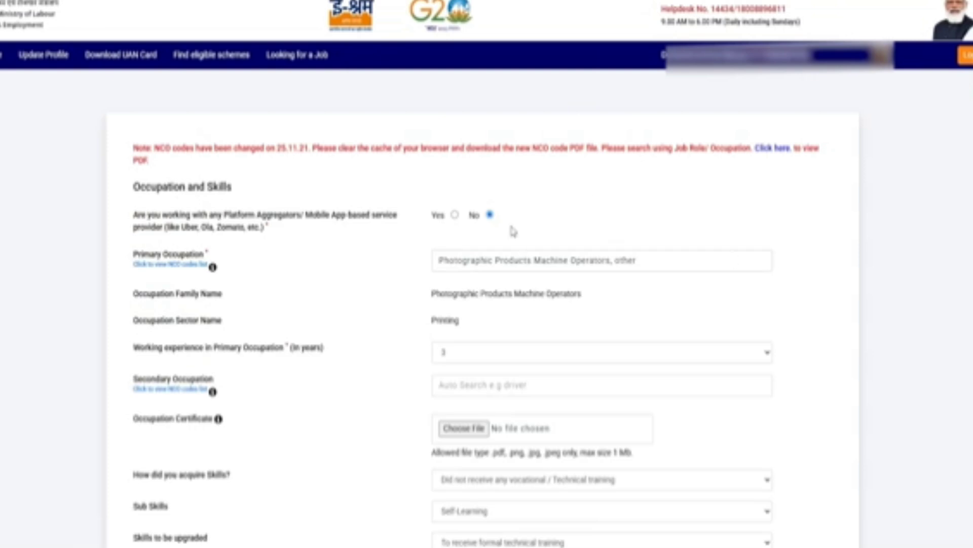
scroll(712, 314, down, 5)
click(713, 316)
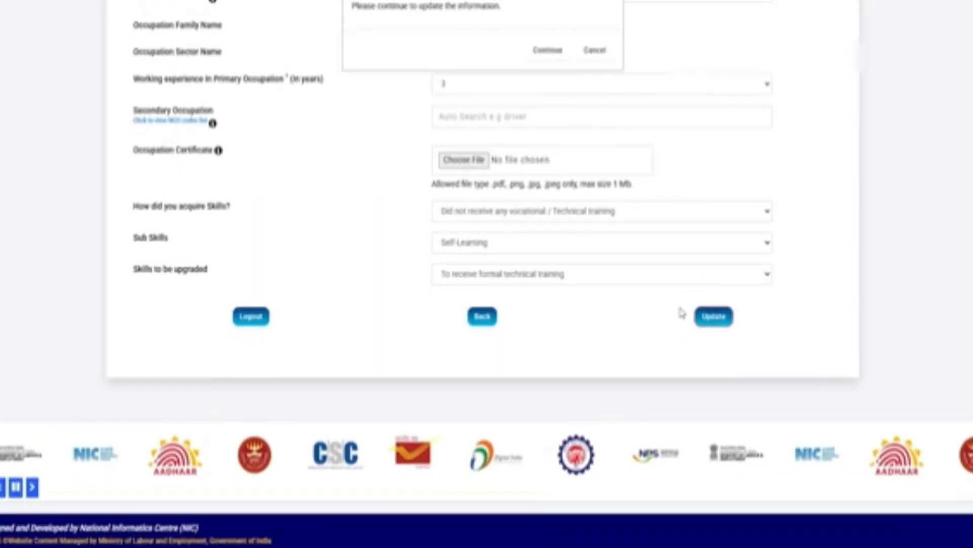